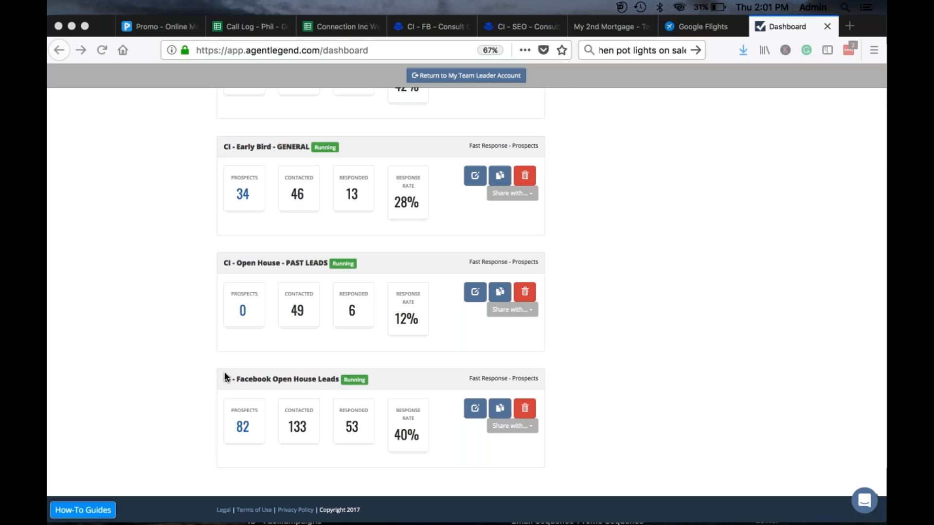
# Step: Start a New Campaign and expand the Choose Your Campaign Template list in the wizard
pyautogui.scroll(5, 149, 310)
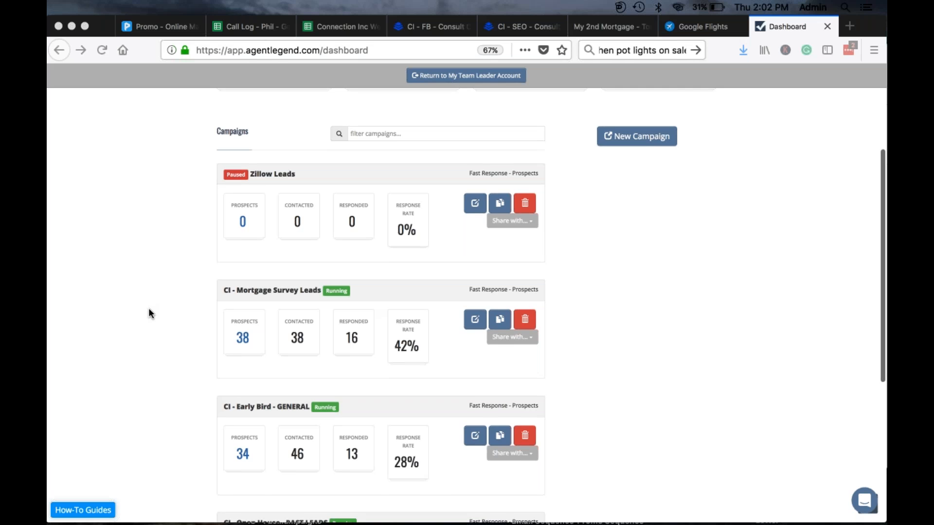
pyautogui.scroll(-1, 149, 311)
pyautogui.scroll(-1, 149, 311)
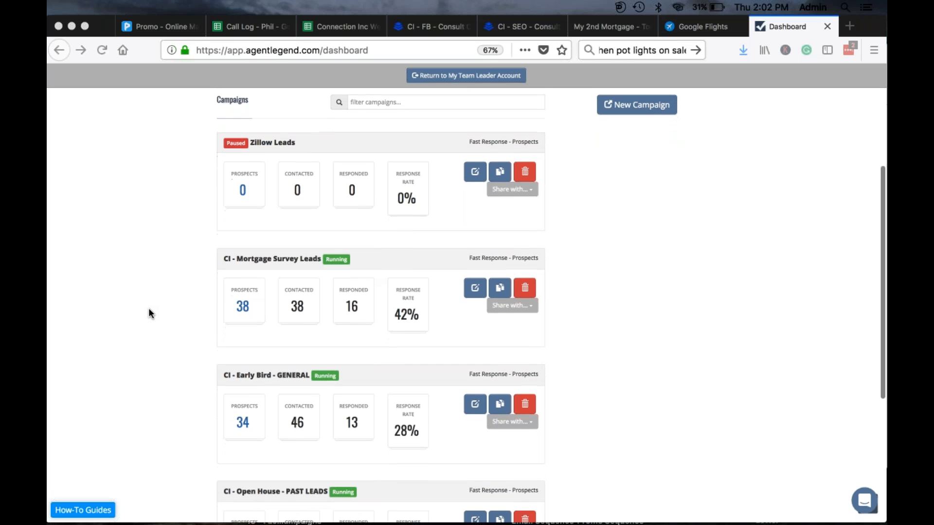
pyautogui.scroll(-3, 148, 311)
pyautogui.scroll(-5, 149, 312)
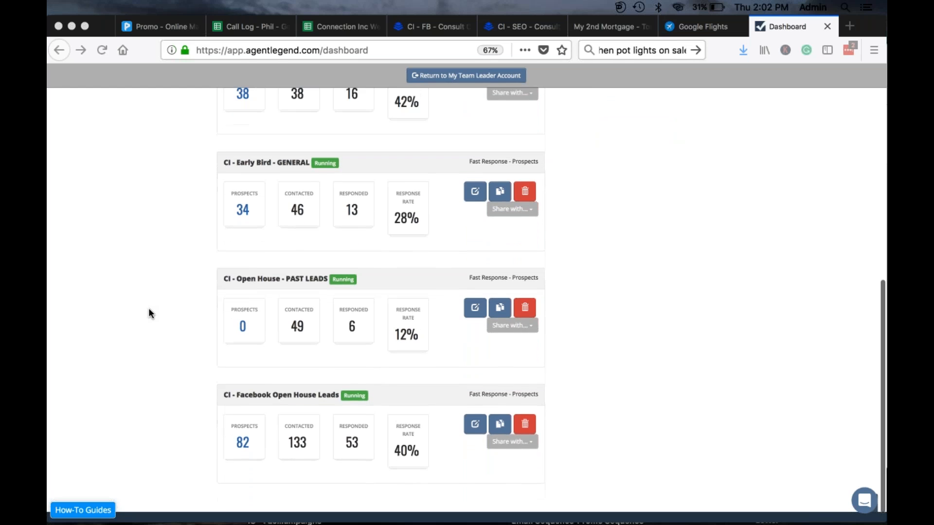
pyautogui.scroll(12, 149, 312)
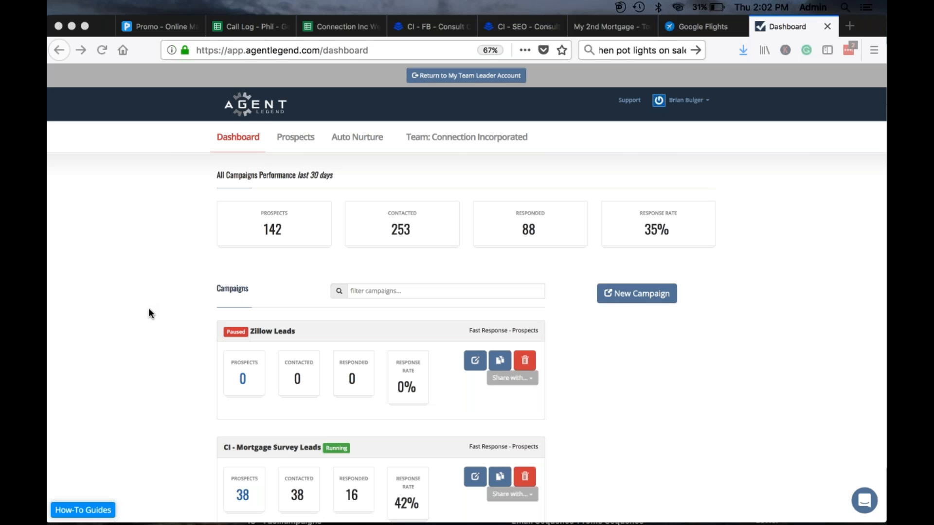
pyautogui.scroll(-1, 150, 312)
pyautogui.scroll(-4, 147, 313)
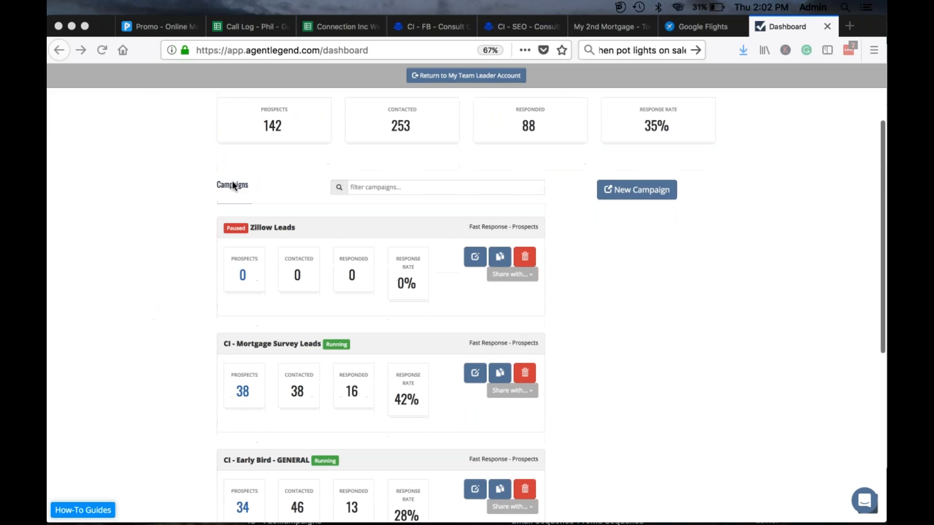
pyautogui.scroll(3, 245, 182)
pyautogui.scroll(1, 245, 186)
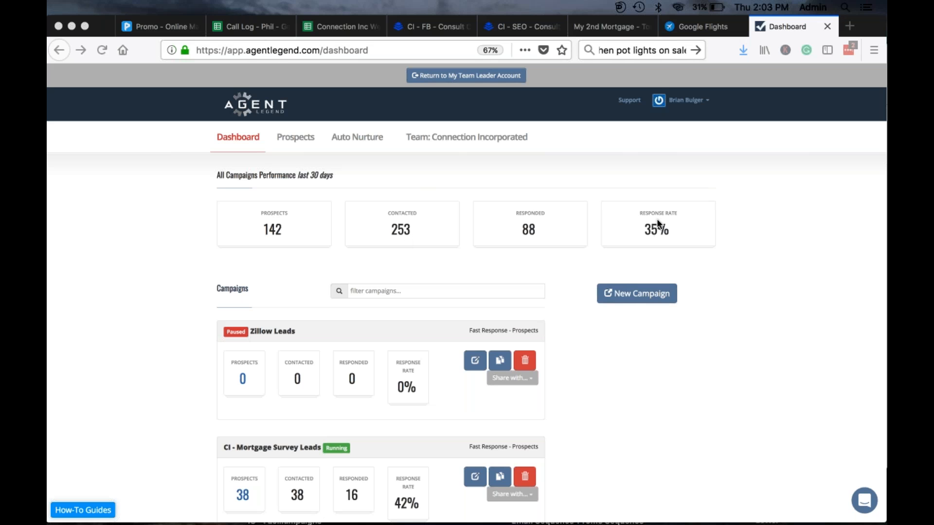
pyautogui.scroll(-1, 133, 436)
pyautogui.scroll(-5, 131, 432)
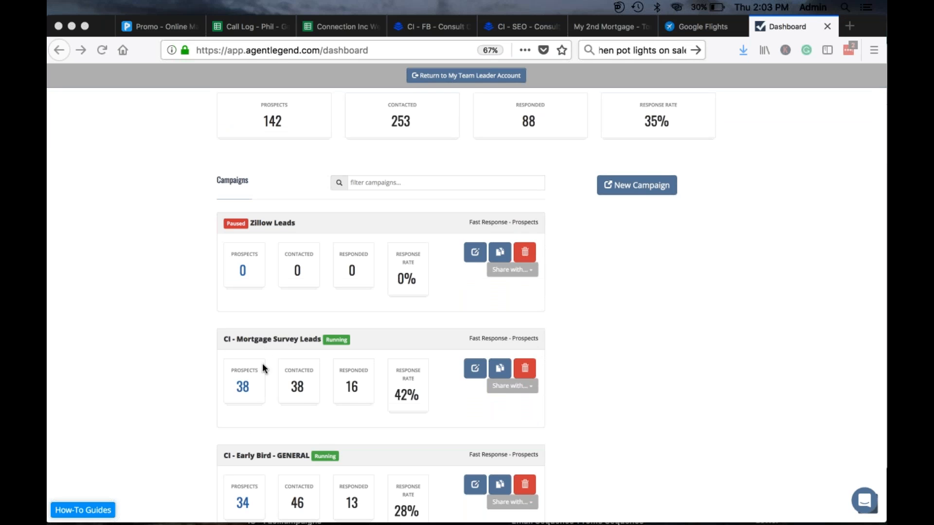
pyautogui.scroll(-1, 257, 389)
pyautogui.scroll(-4, 260, 389)
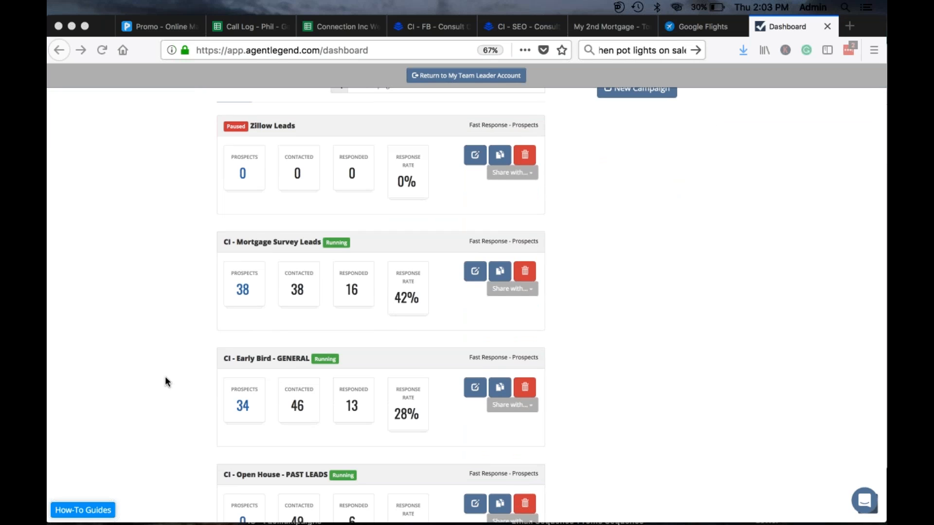
pyautogui.scroll(-1, 166, 381)
pyautogui.scroll(-10, 166, 381)
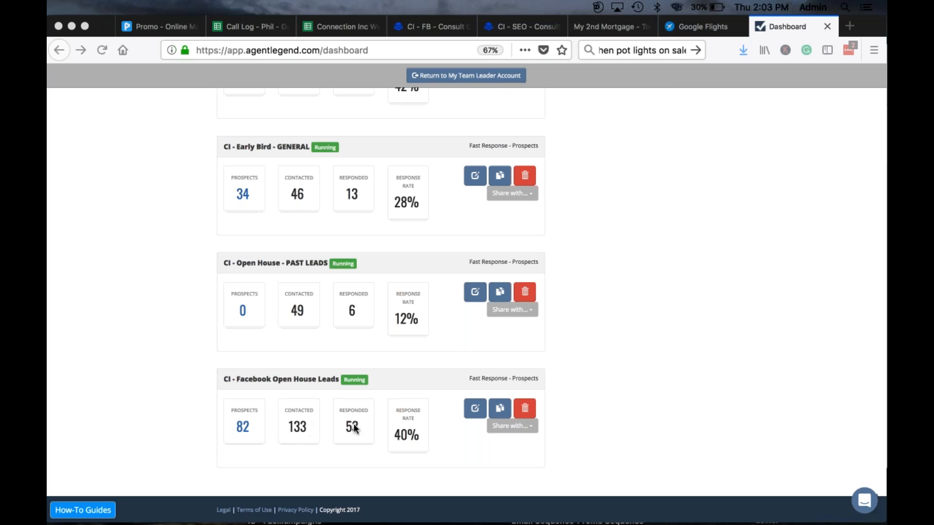
pyautogui.scroll(2, 506, 310)
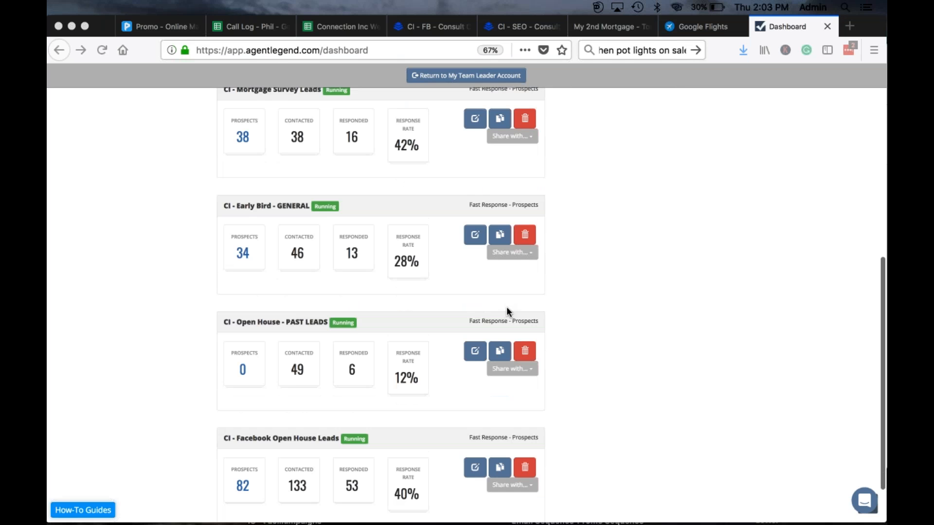
pyautogui.scroll(6, 507, 308)
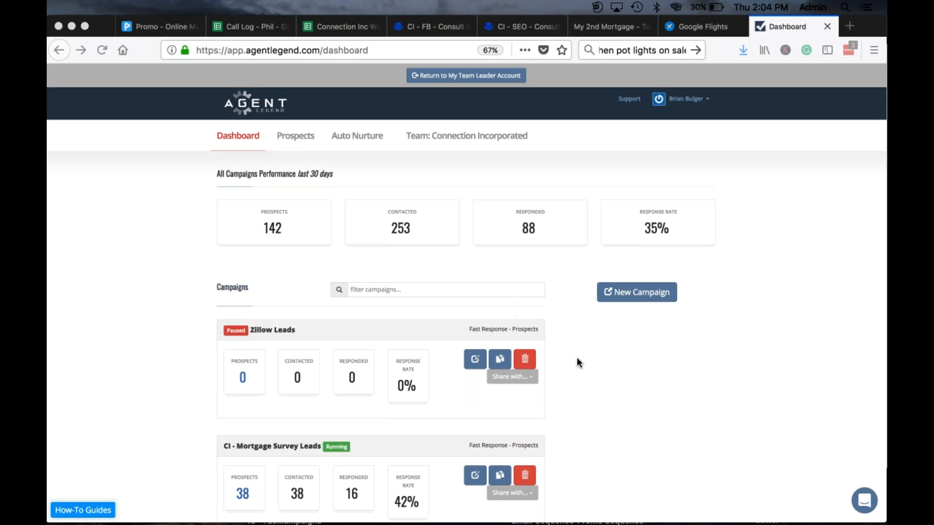
pyautogui.scroll(-5, 578, 360)
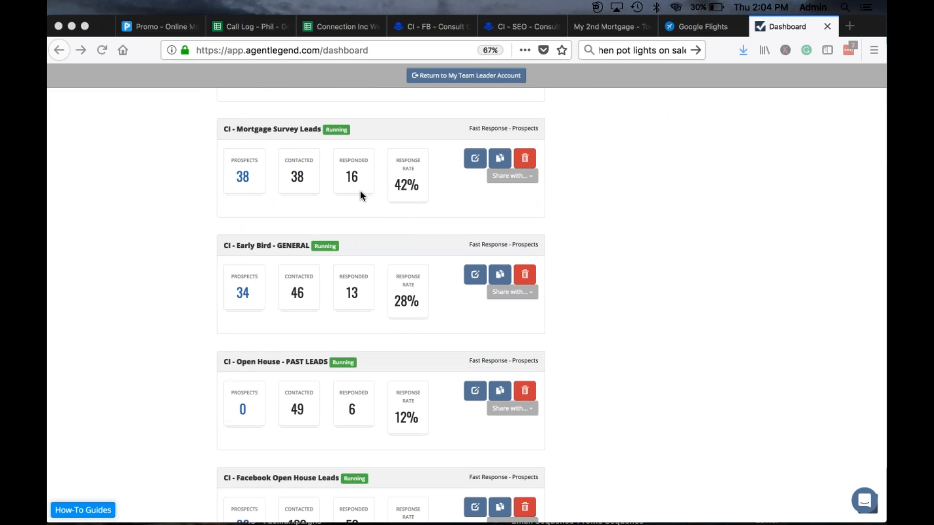
pyautogui.scroll(-2, 427, 184)
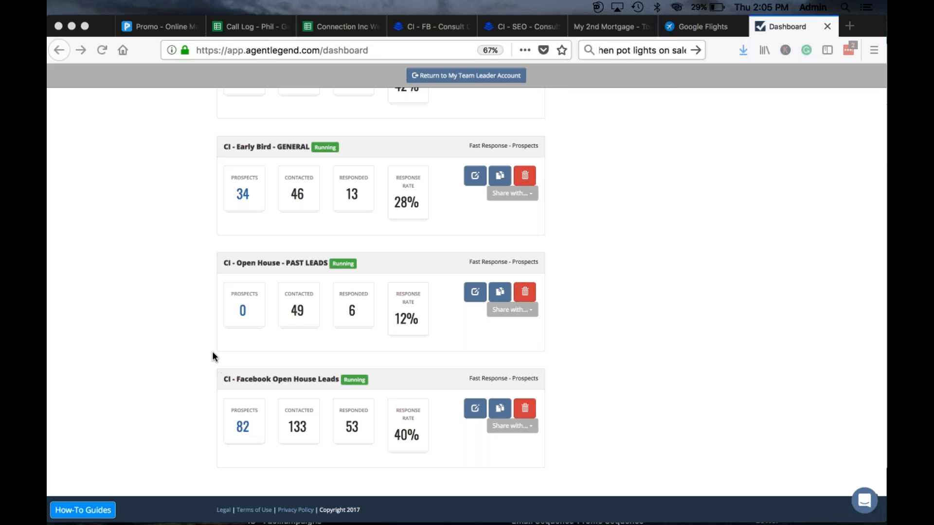
pyautogui.scroll(3, 210, 349)
pyautogui.scroll(5, 210, 349)
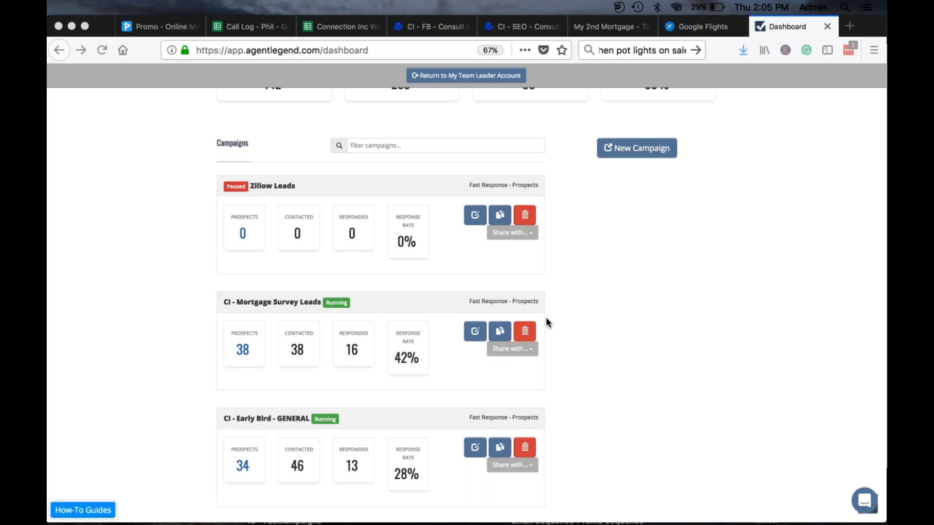
pyautogui.scroll(-5, 545, 317)
pyautogui.scroll(-1, 546, 317)
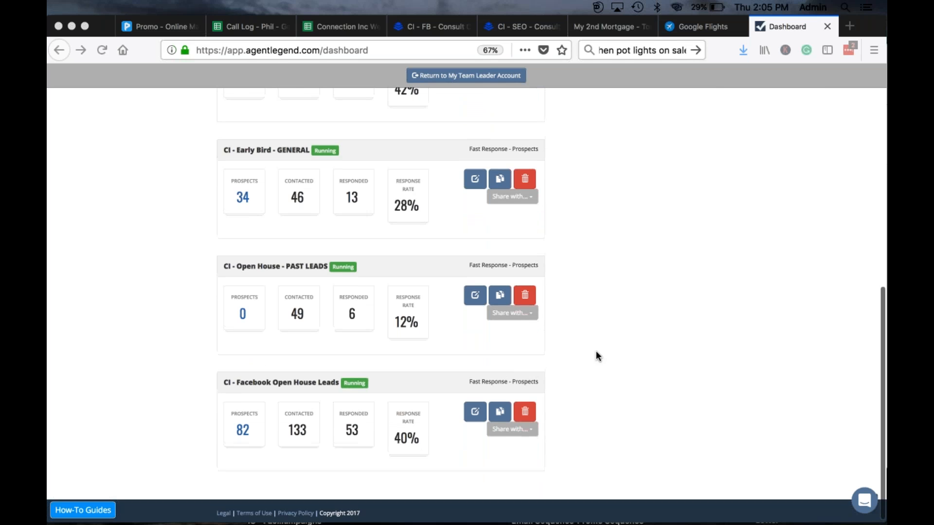
pyautogui.scroll(8, 596, 352)
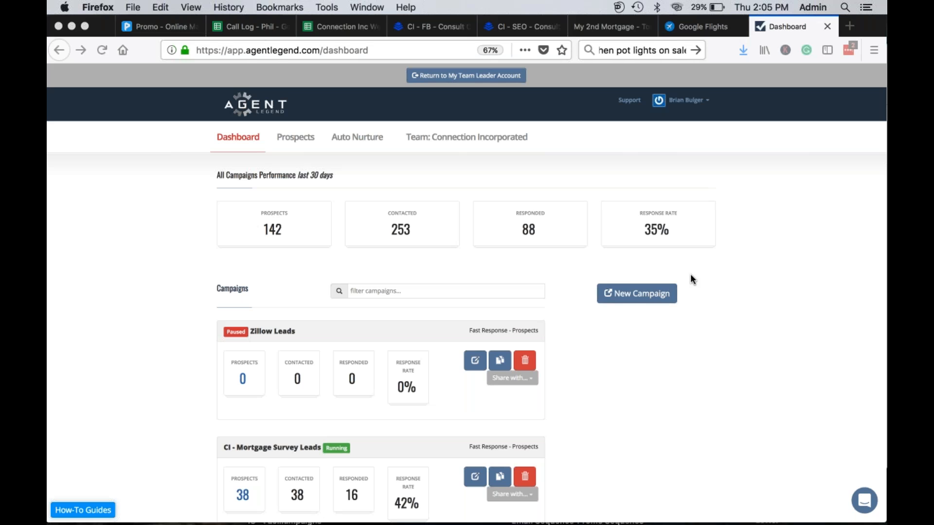
pyautogui.click(636, 296)
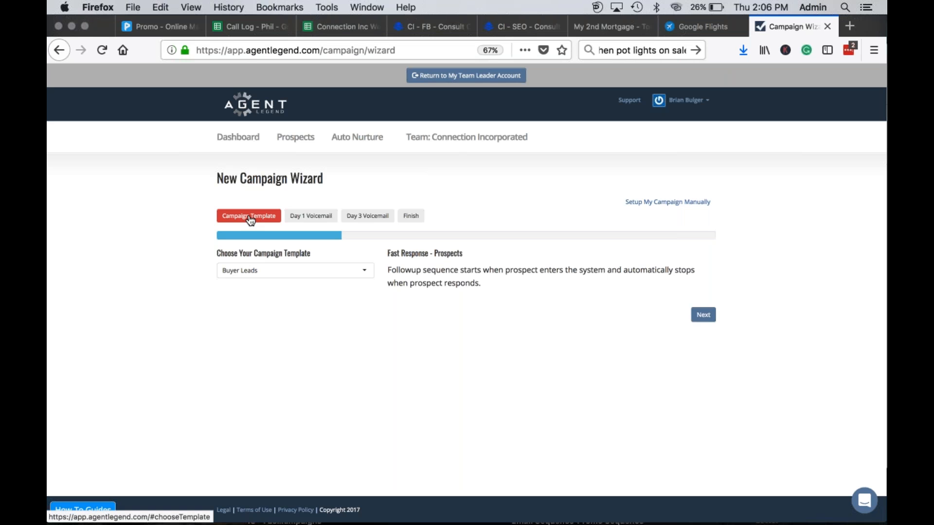
pyautogui.click(326, 274)
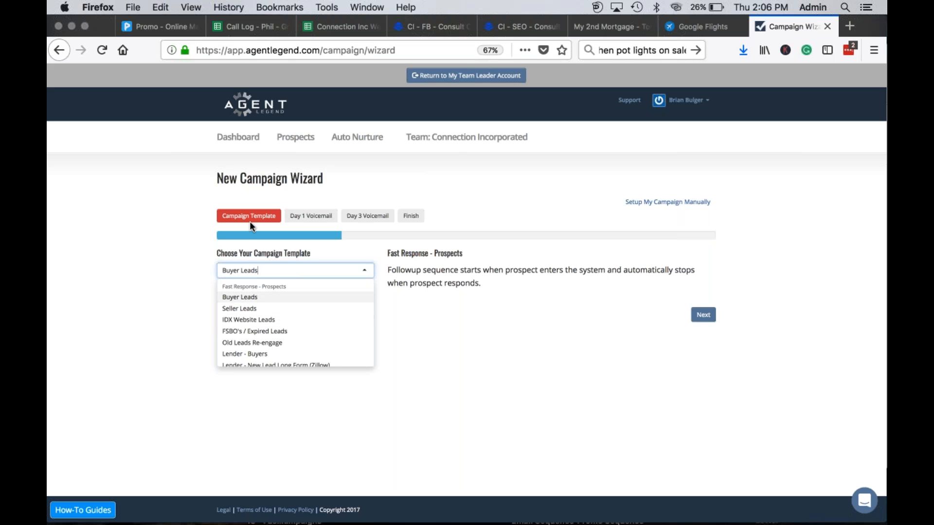
# Step: Pick Buyer Leads from the campaign template list and close it
pyautogui.scroll(-6, 293, 305)
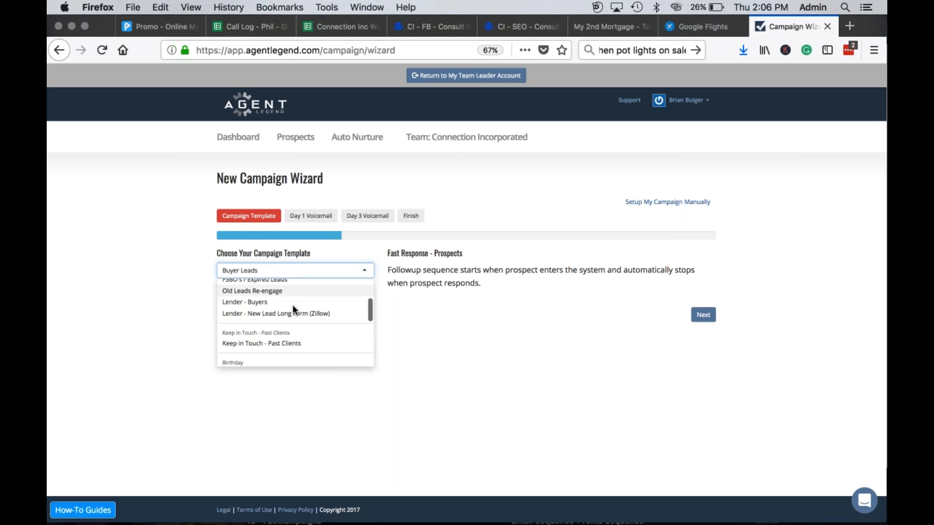
pyautogui.scroll(6, 293, 306)
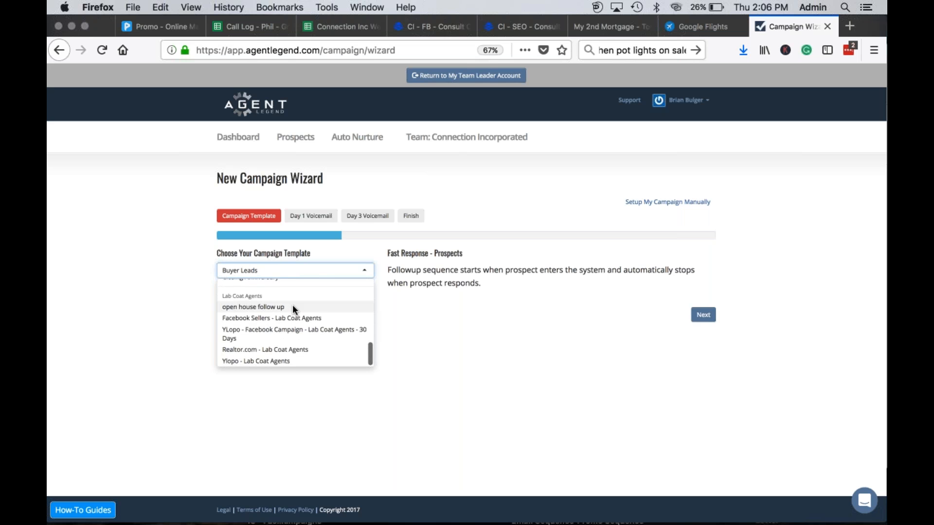
pyautogui.scroll(-5, 293, 304)
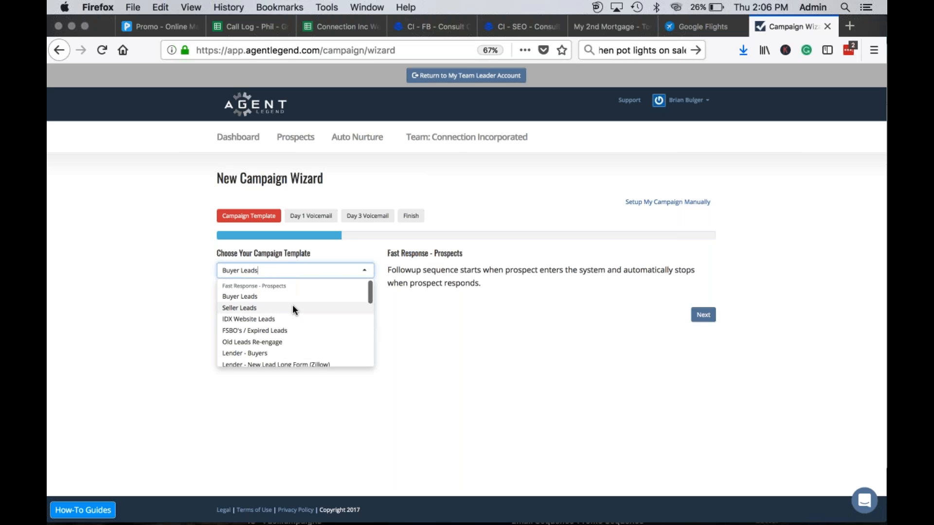
pyautogui.scroll(5, 292, 307)
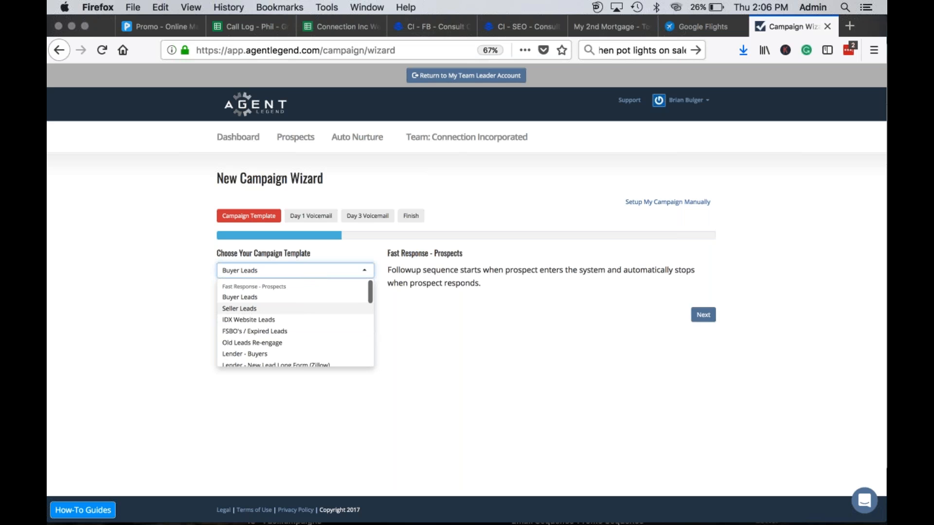
pyautogui.scroll(-10, 287, 310)
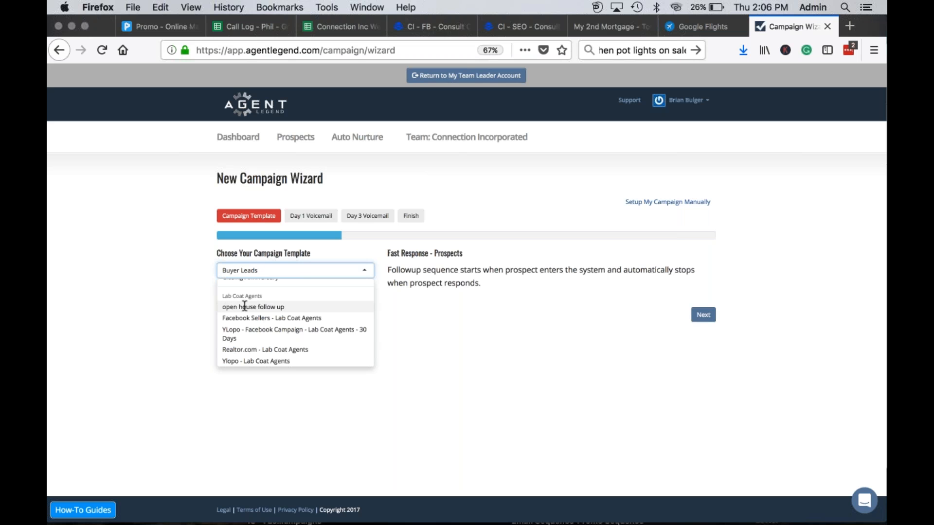
pyautogui.scroll(5, 295, 321)
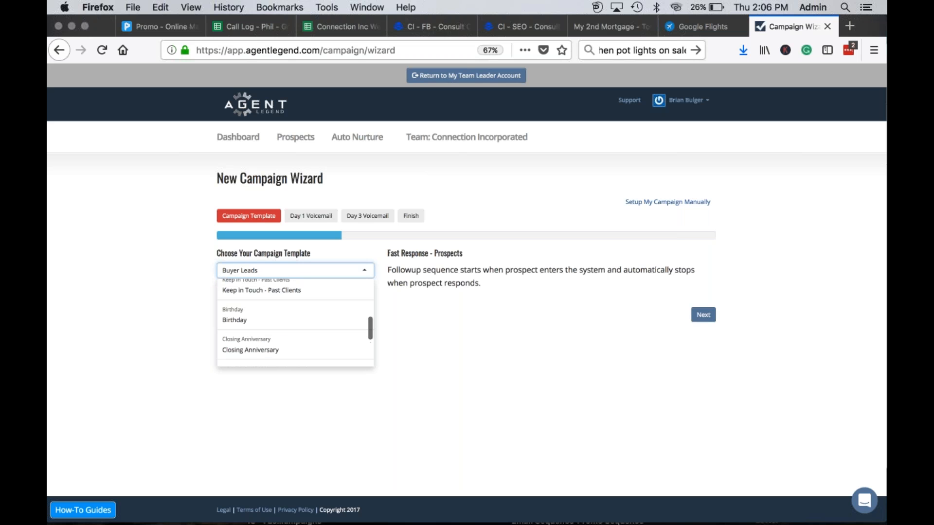
pyautogui.scroll(5, 295, 332)
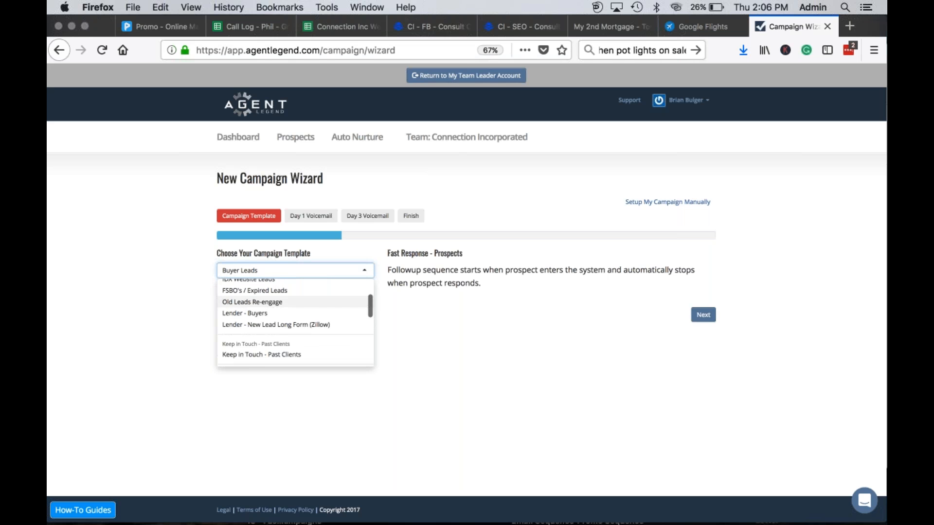
pyautogui.scroll(1, 295, 308)
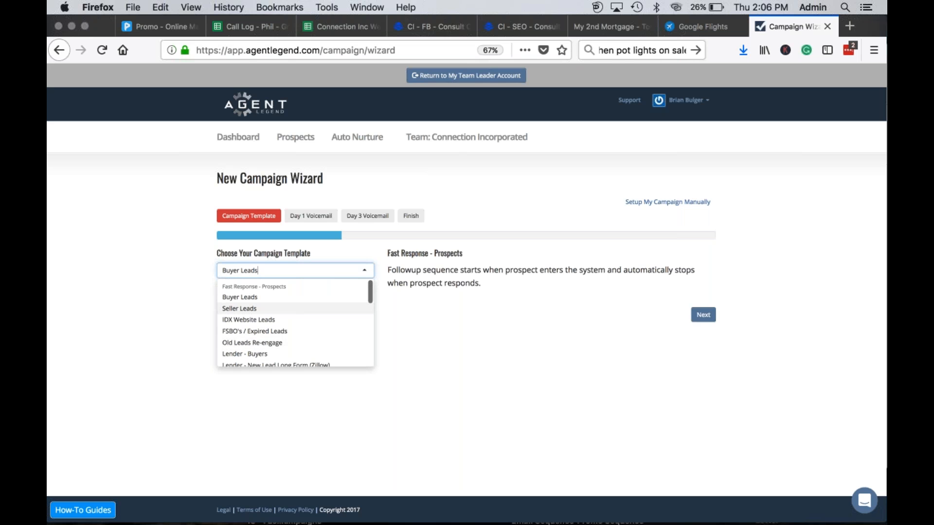
pyautogui.click(265, 296)
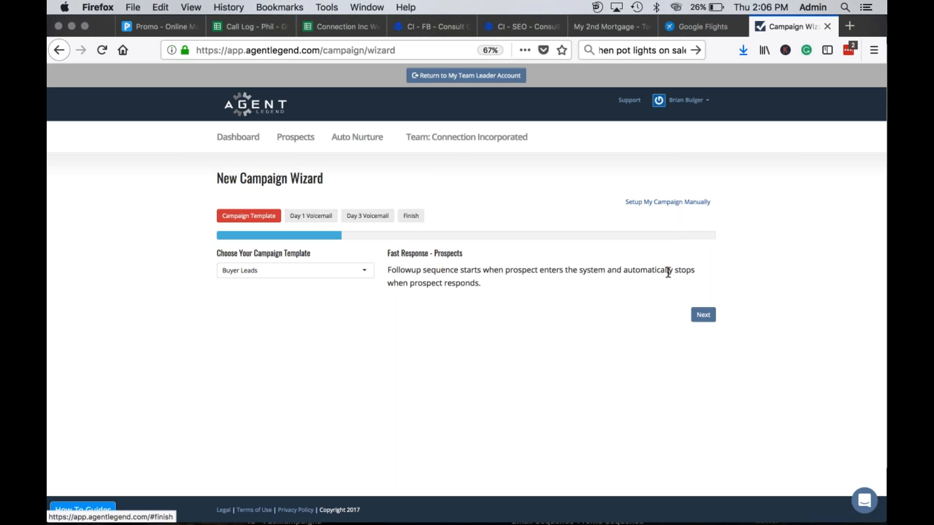
# Step: Advance to the Day 1 Voicemail step and select the example voicemail script
pyautogui.click(703, 316)
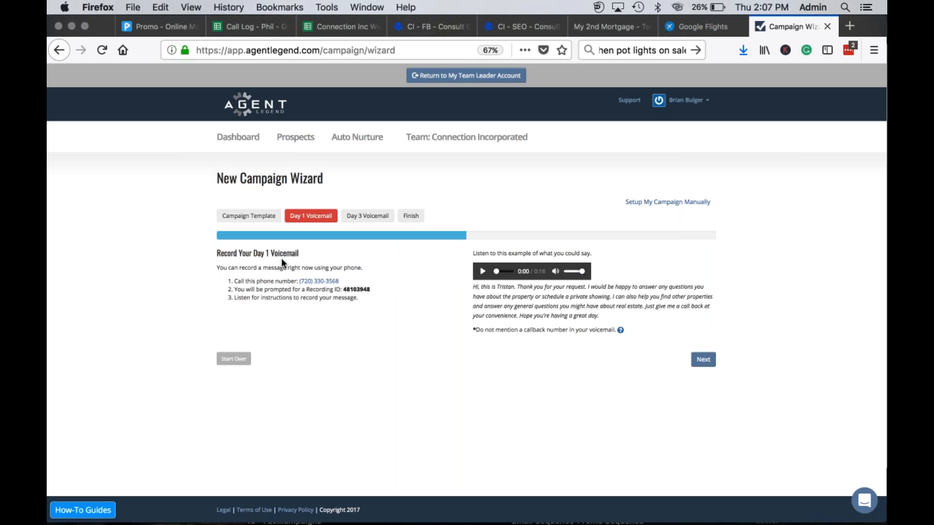
pyautogui.moveTo(471, 288); pyautogui.dragTo(709, 321)
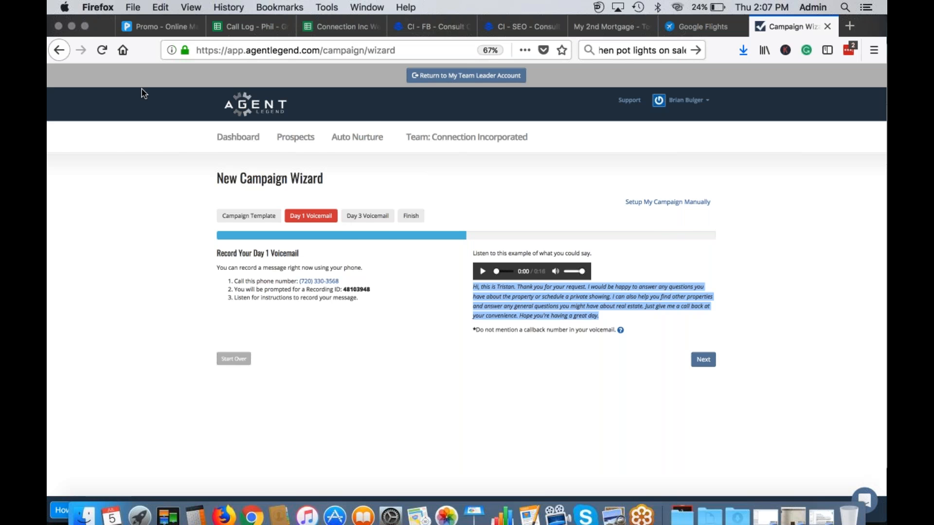
# Step: Leave the browser and reveal the desktop files via Mission Control and the hot corner
pyautogui.hotkey('ctrl', 'Up')
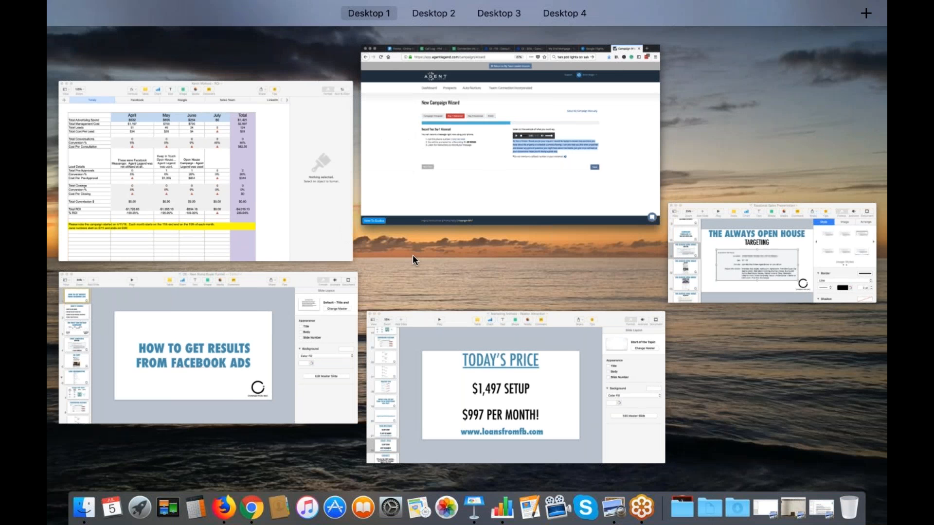
pyautogui.click(446, 169)
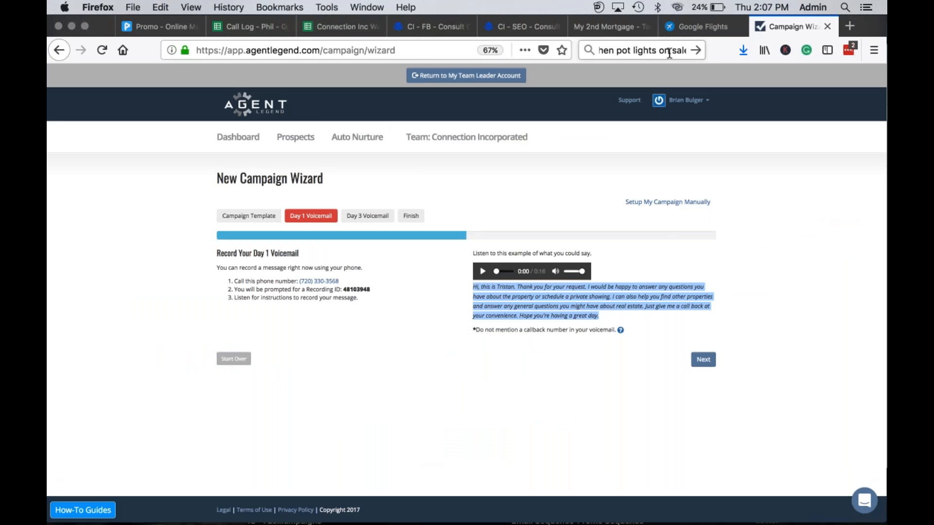
pyautogui.moveTo(886, 524)
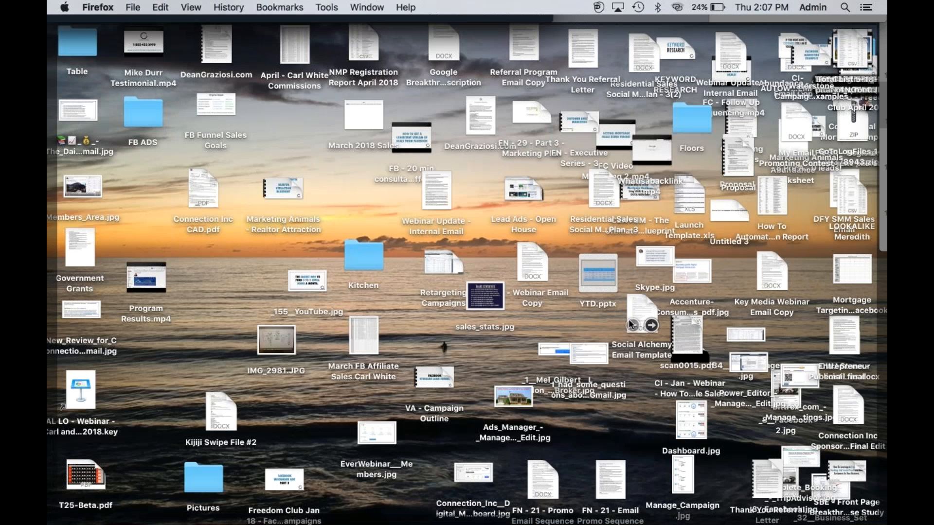
# Step: Quick Look CI - Webinar Email Copy, then select FN - 21 - Email Promo Sequence
pyautogui.click(537, 256)
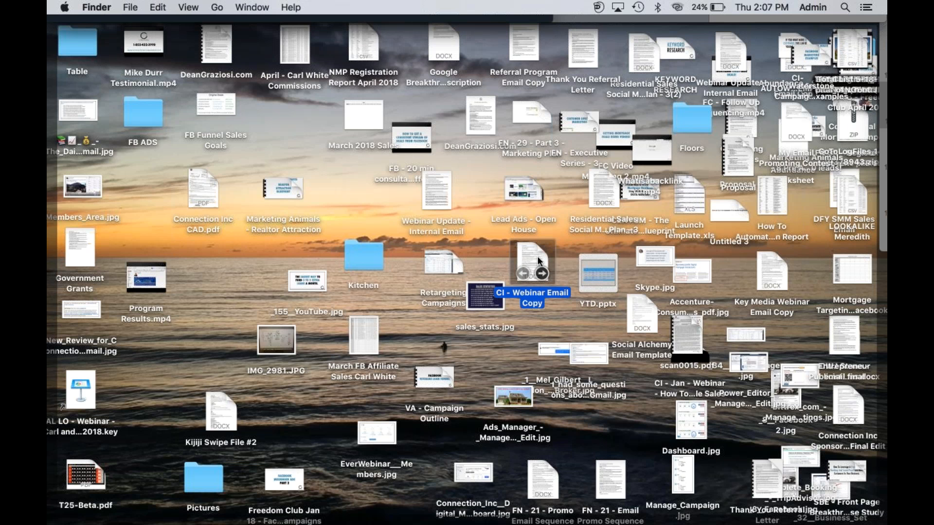
pyautogui.press('space')
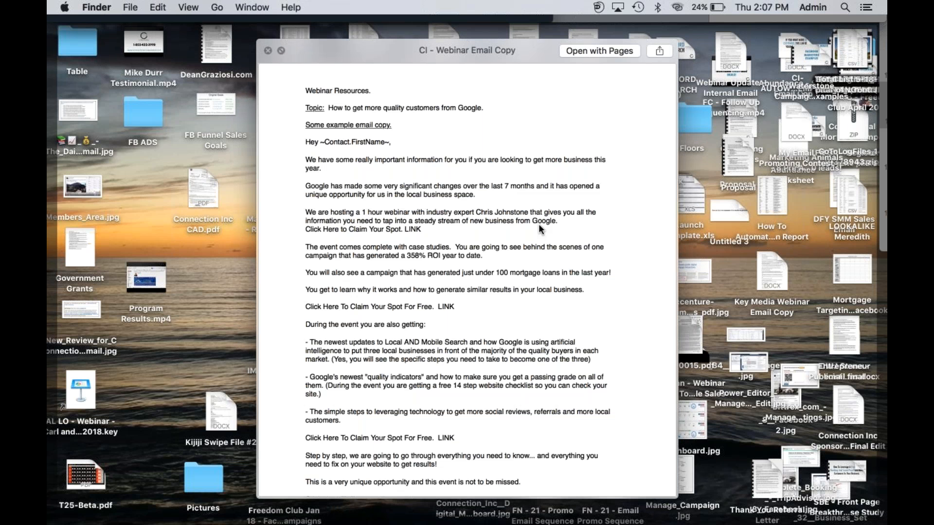
pyautogui.scroll(-2, 538, 224)
pyautogui.scroll(-10, 539, 224)
pyautogui.scroll(15, 538, 223)
pyautogui.press('space')
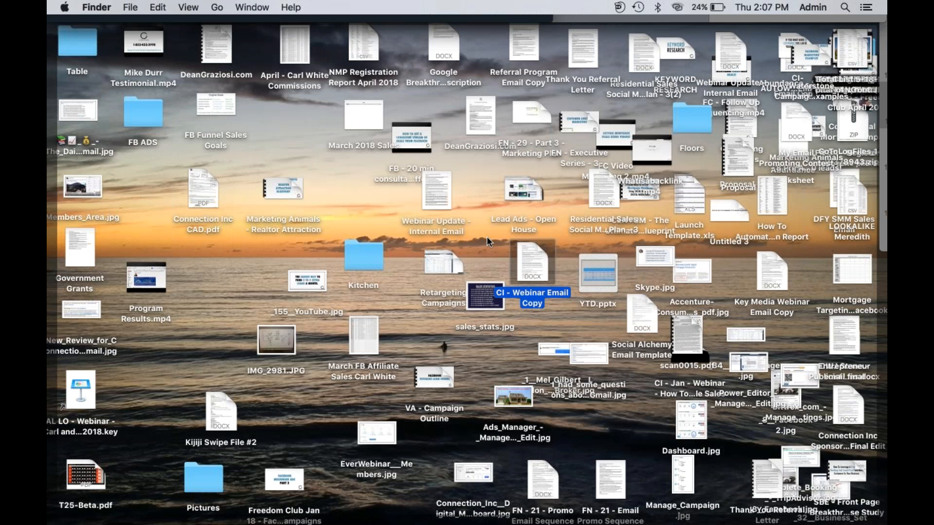
pyautogui.moveTo(534, 253)
pyautogui.click(621, 475)
# Step: Quick Look FN - 21 - Email Promo Sequence and scroll through its webinar emails
pyautogui.press('space')
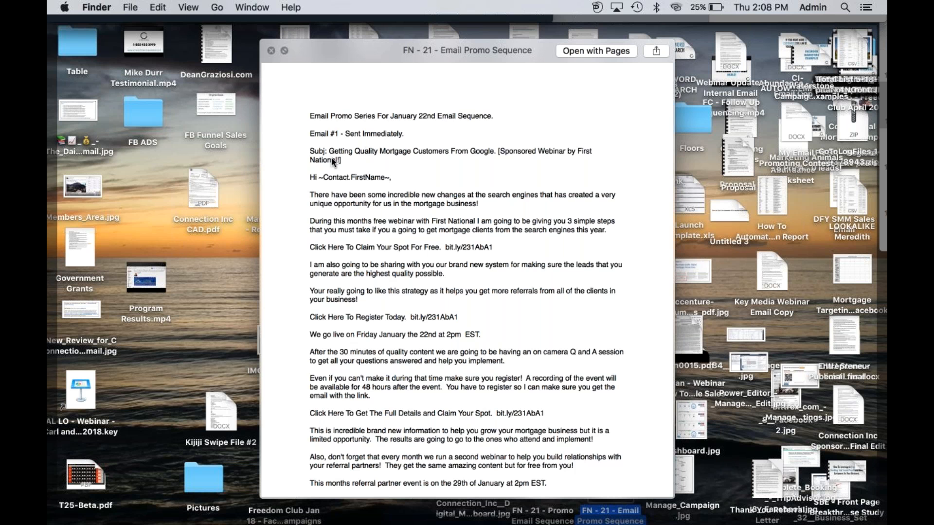
pyautogui.scroll(-10, 383, 249)
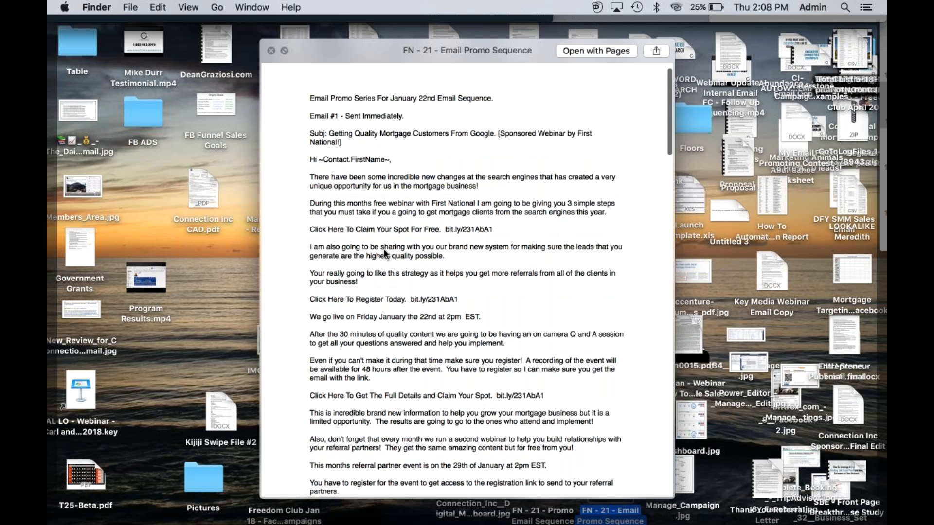
pyautogui.scroll(-9, 384, 364)
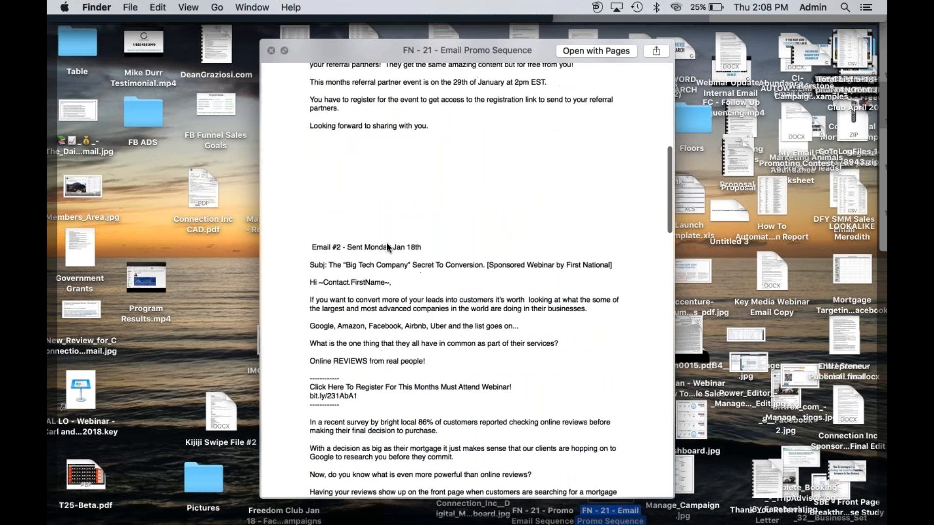
pyautogui.scroll(-18, 386, 242)
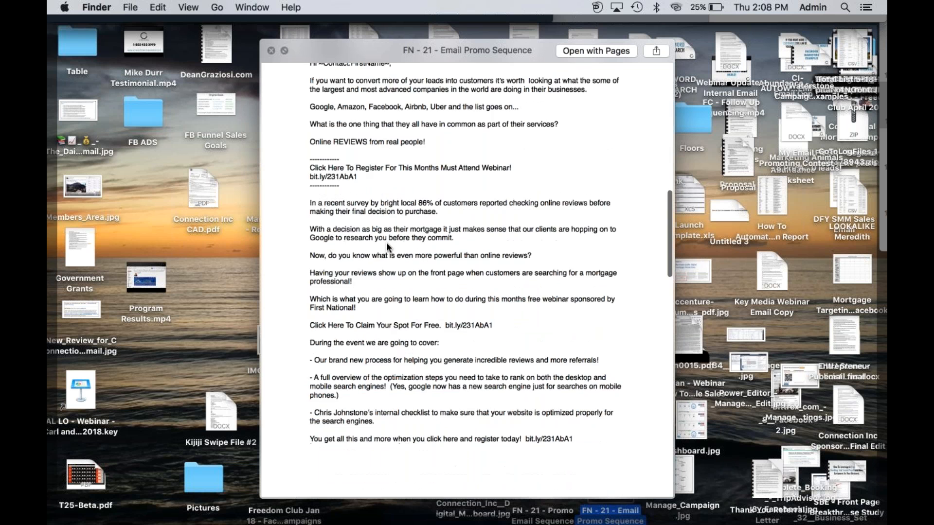
pyautogui.scroll(-6, 386, 242)
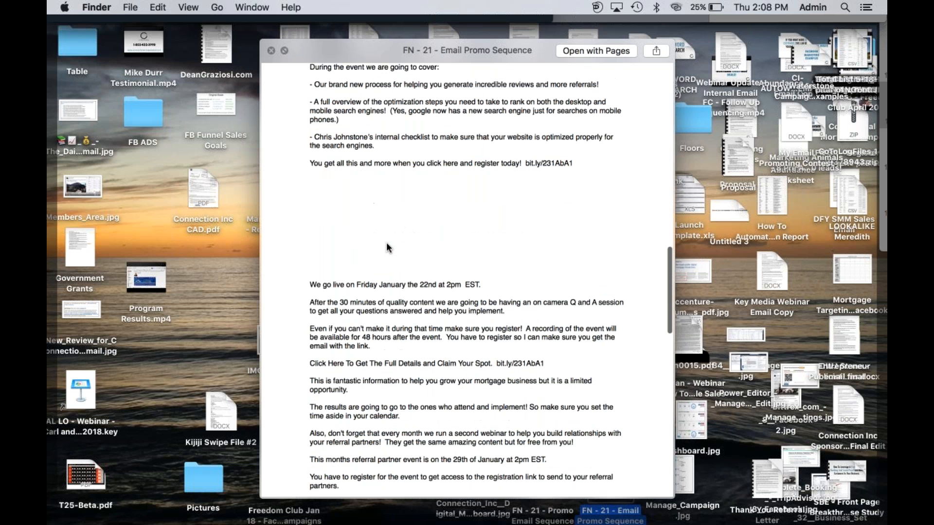
pyautogui.scroll(-7, 386, 242)
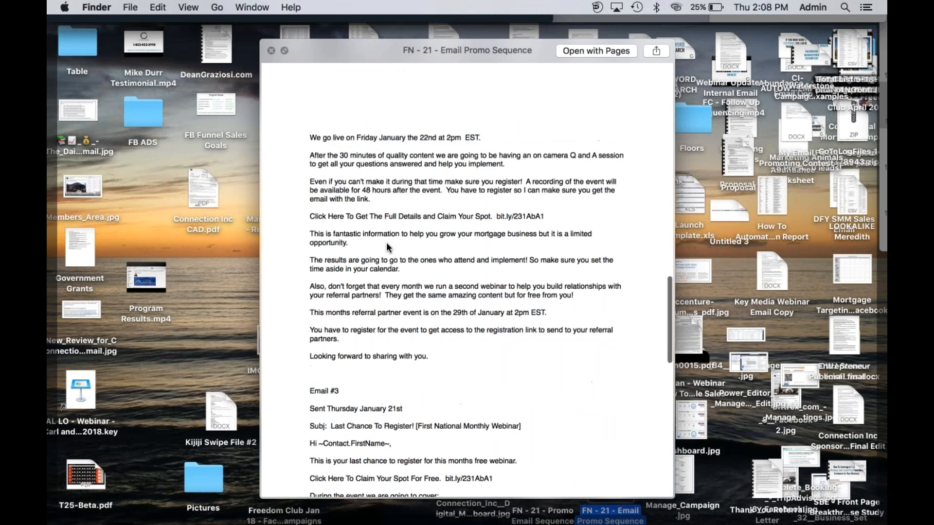
pyautogui.scroll(-20, 386, 242)
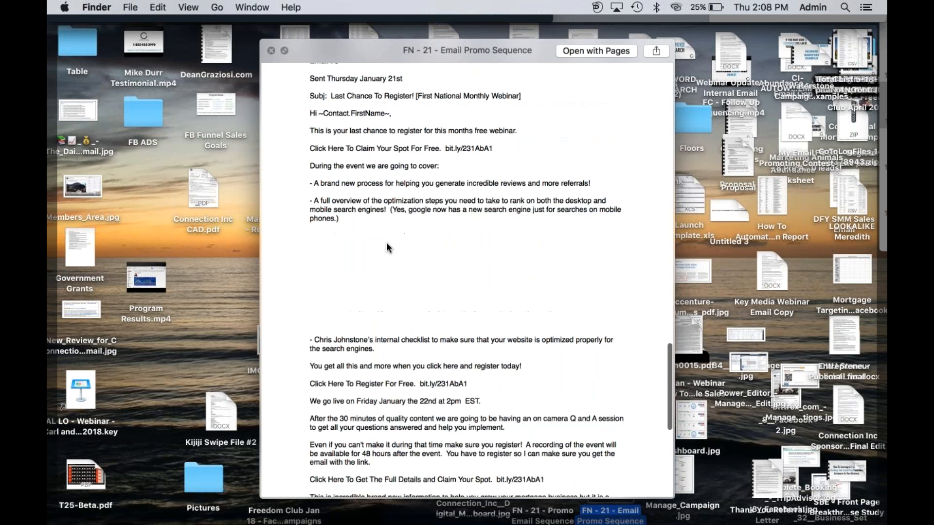
pyautogui.scroll(20, 387, 247)
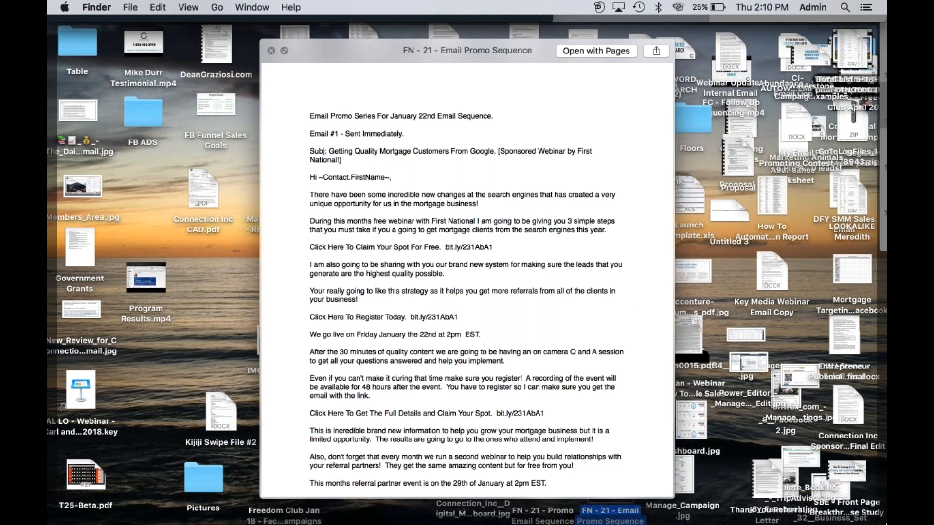
# Step: Switch back to Firefox, where the wizard waits at the Day 1 Voicemail step
pyautogui.press('super+Tab')
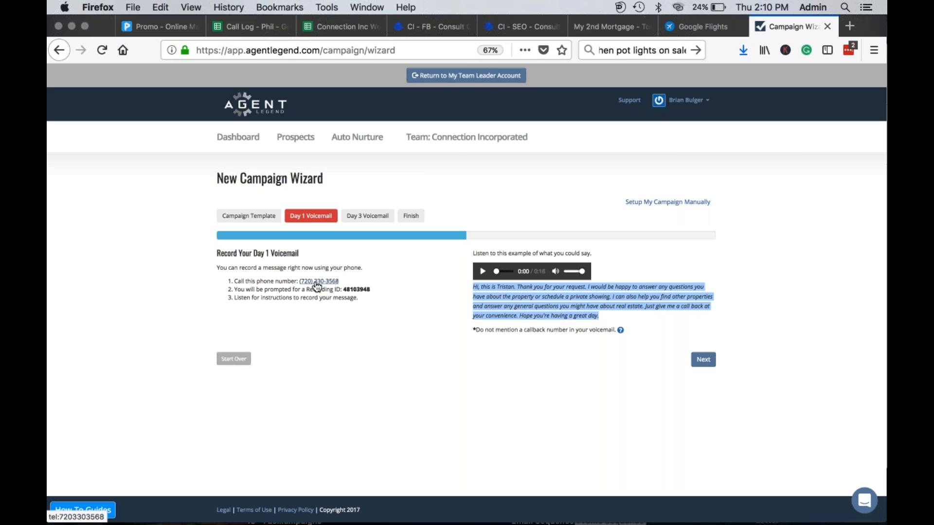
pyautogui.click(365, 297)
pyautogui.doubleClick(357, 289)
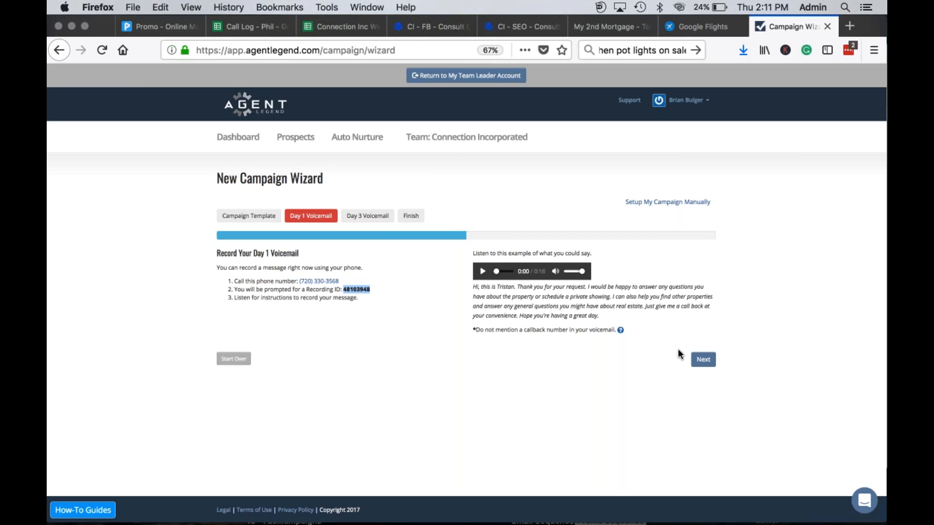
# Step: Try to continue past Day 1 and dismiss the must-record-voicemail alert
pyautogui.click(704, 359)
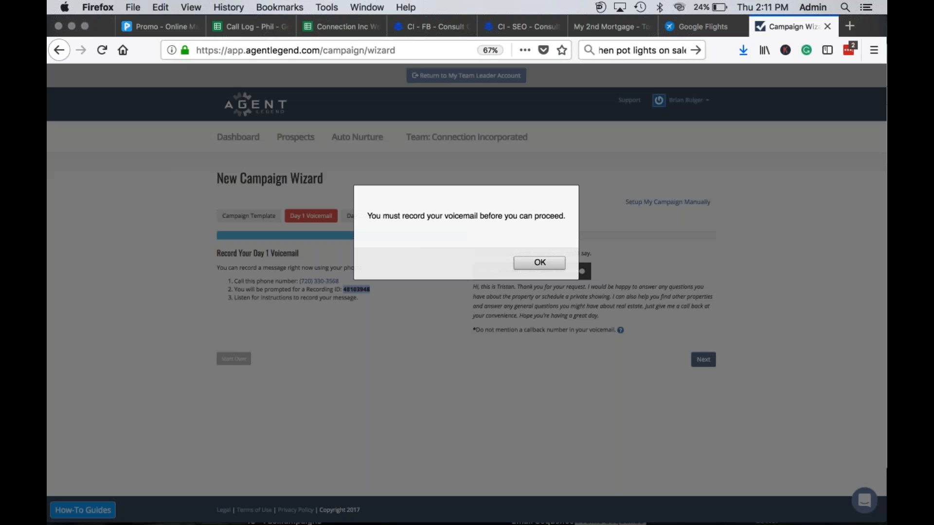
pyautogui.click(537, 263)
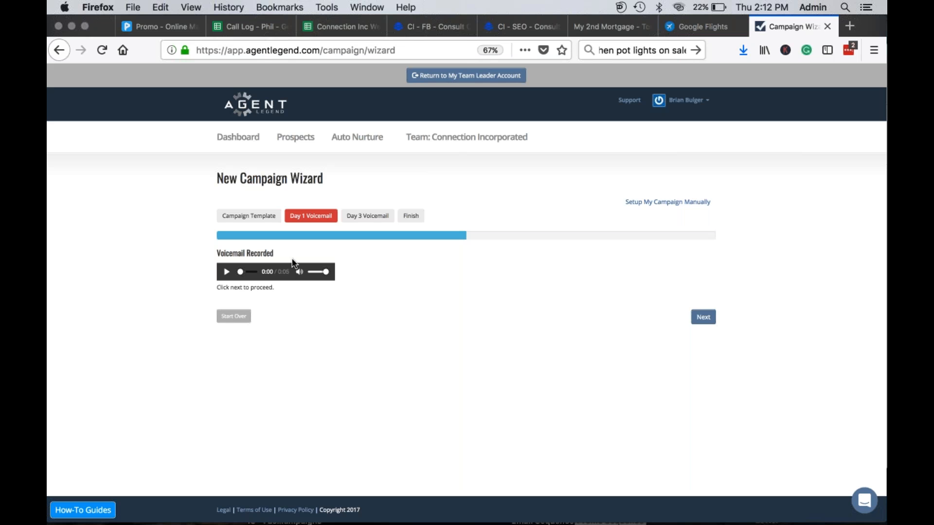
# Step: Play back the recorded Day 1 voicemail, then advance to the Day 3 Voicemail step
pyautogui.click(226, 272)
pyautogui.click(703, 317)
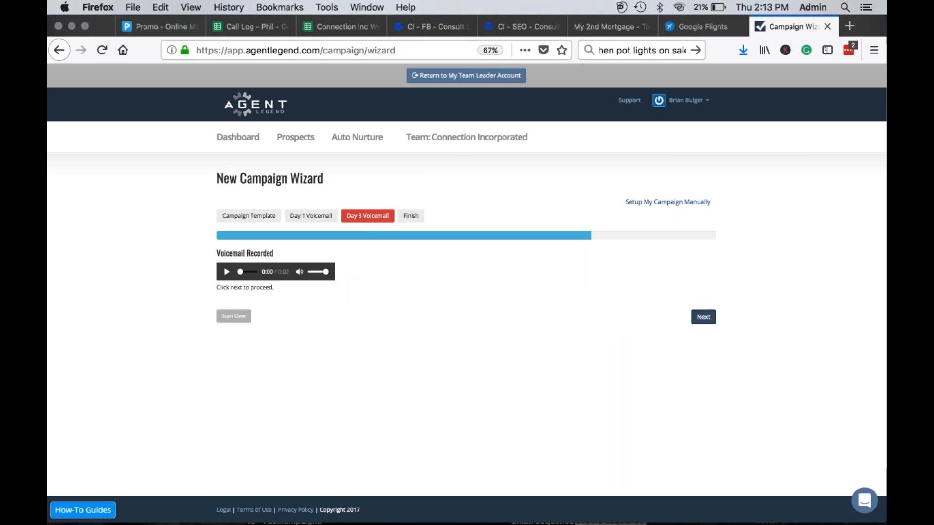
# Step: Advance past the recorded Day 3 voicemail to the Create Campaign step
pyautogui.click(704, 317)
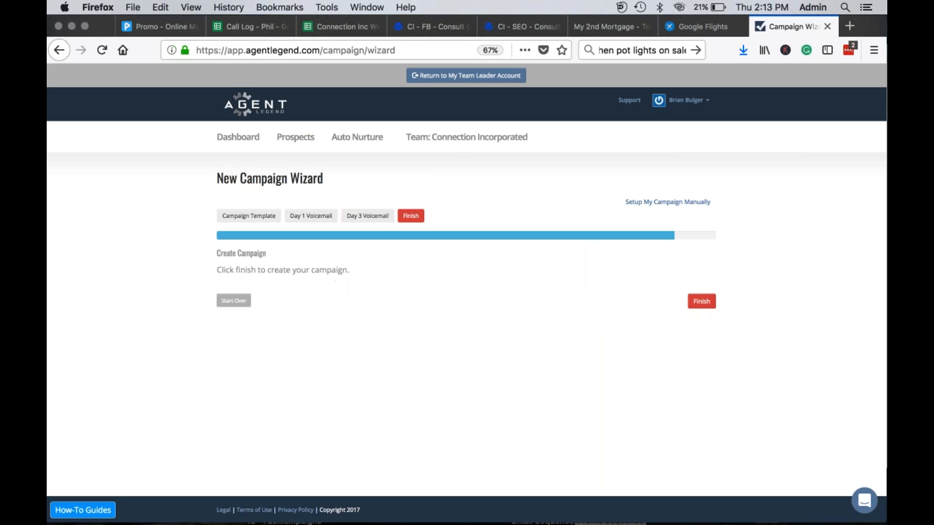
# Step: Create the Buyer Leads campaign from the wizard's final step
pyautogui.click(697, 309)
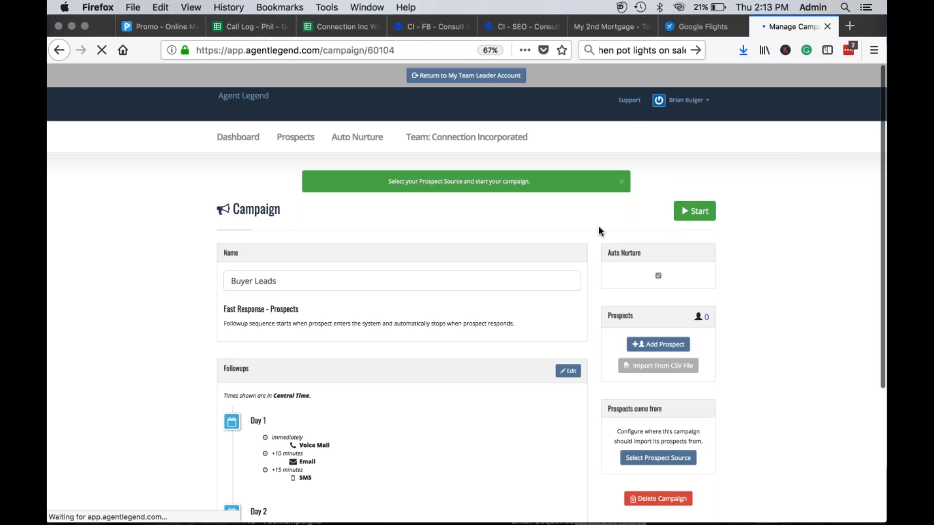
pyautogui.scroll(-2, 598, 230)
pyautogui.scroll(2, 599, 226)
pyautogui.scroll(-4, 599, 226)
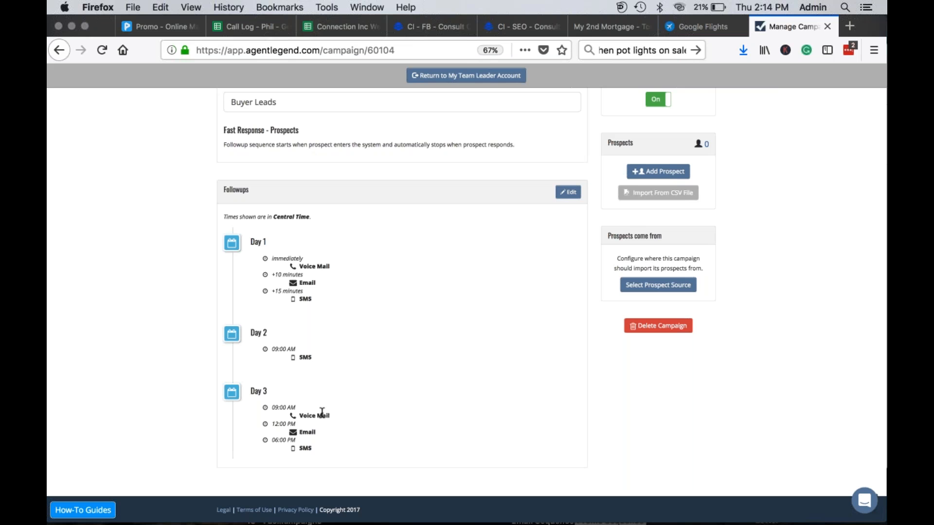
# Step: Open Edit Followups and review the Day 1–3 voicemail, email and SMS steps
pyautogui.click(568, 195)
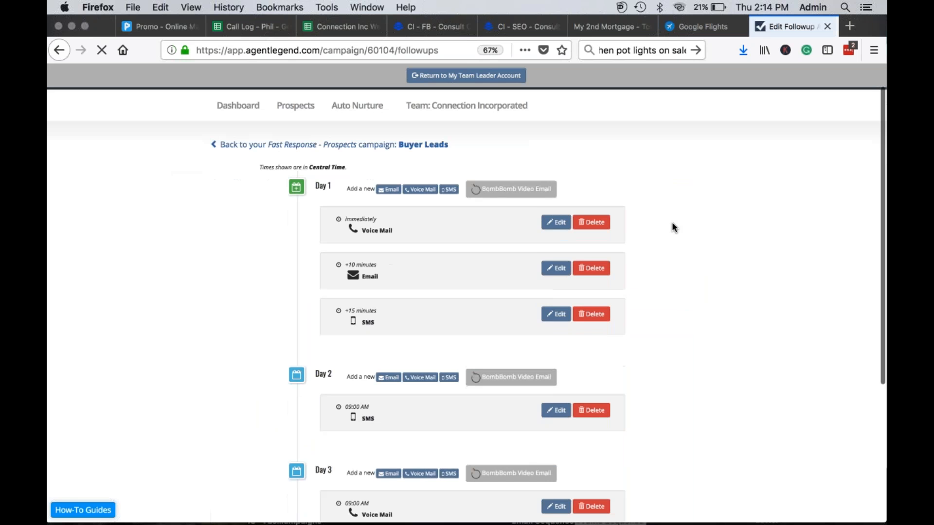
pyautogui.scroll(-5, 672, 227)
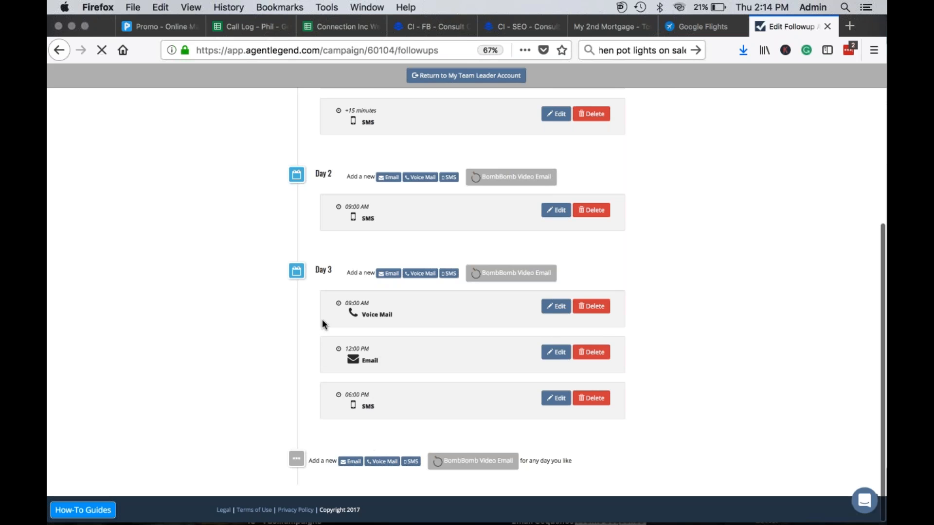
pyautogui.scroll(3, 311, 243)
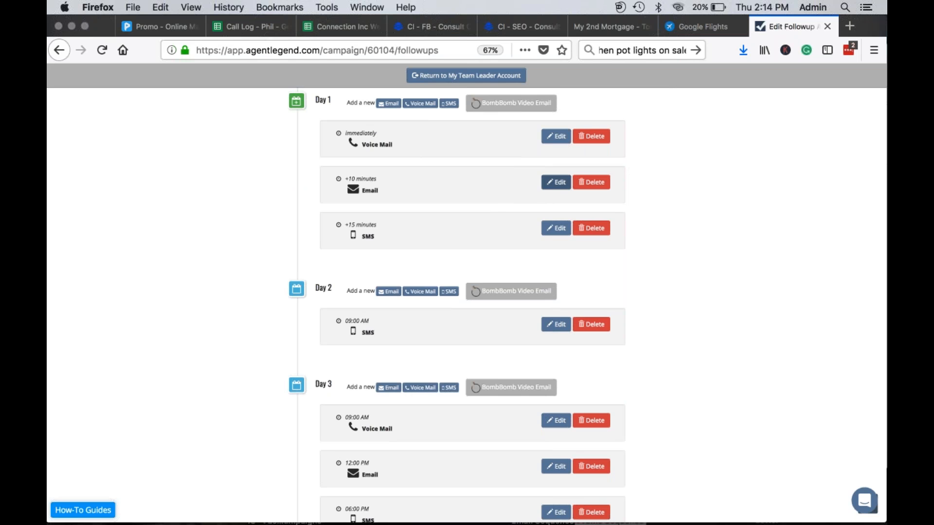
# Step: Edit the Day 1 +10-minute email and replace its subject with 'Check This Out!'
pyautogui.click(555, 181)
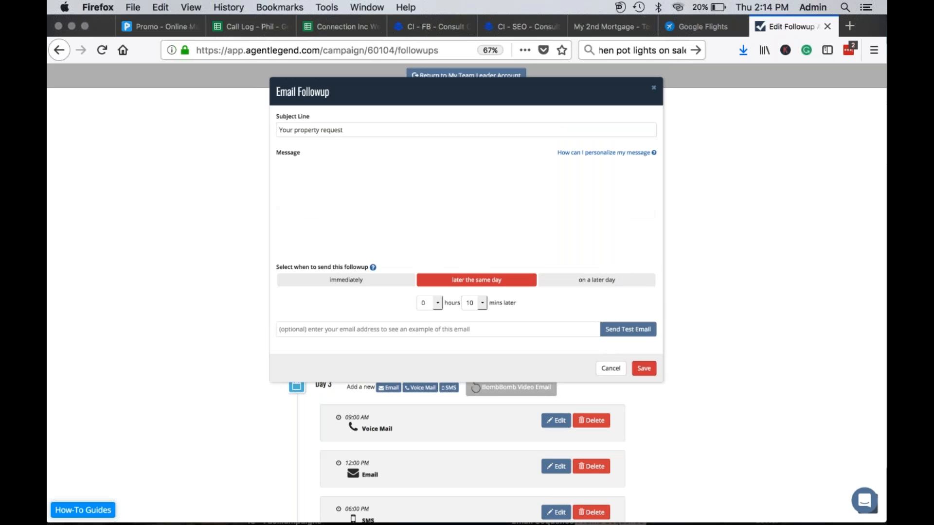
pyautogui.tripleClick(357, 127)
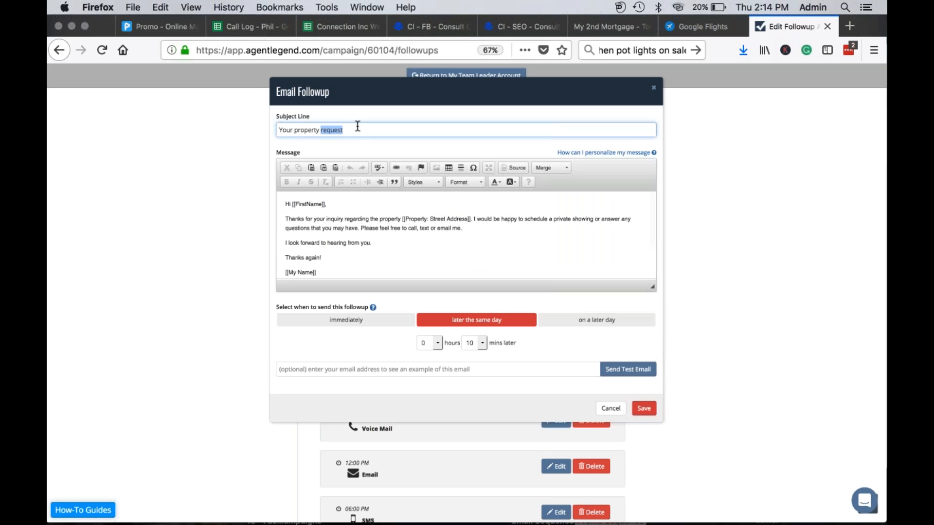
pyautogui.press('BackSpace')
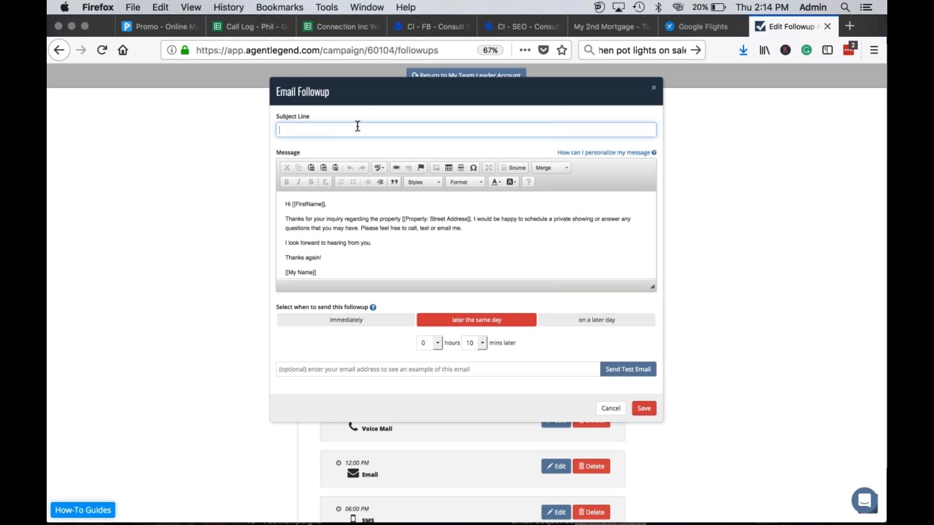
pyautogui.write('Check This Out!')
pyautogui.click(417, 258)
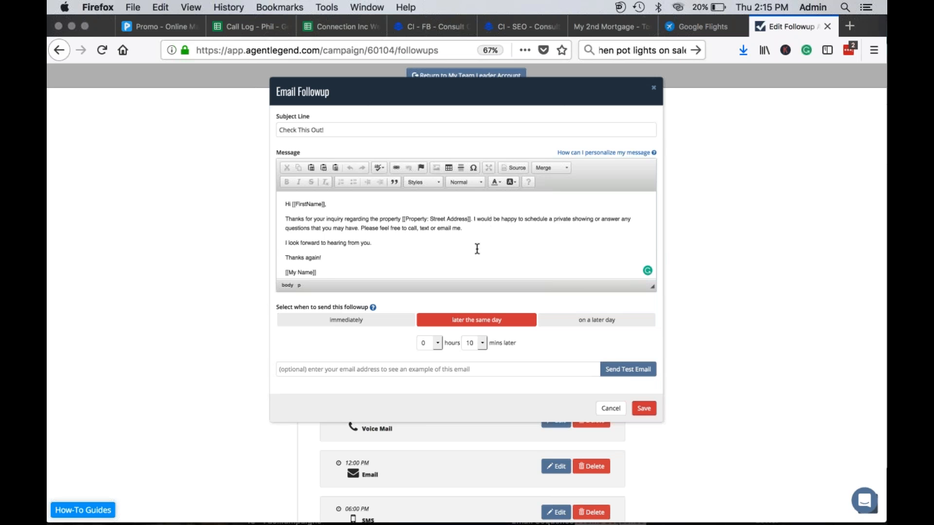
pyautogui.scroll(-3, 468, 259)
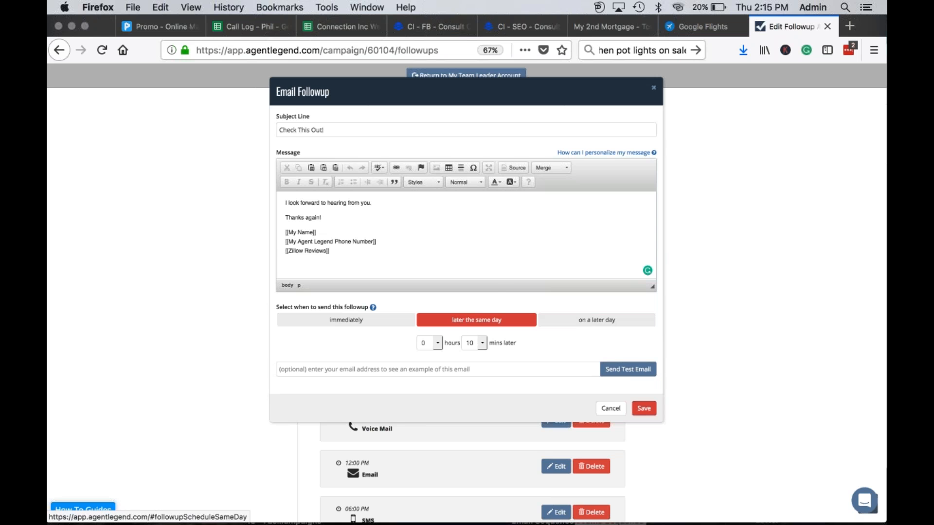
# Step: Set the Day 1 email's minutes-later delay to 45 and save the follow-up
pyautogui.click(482, 345)
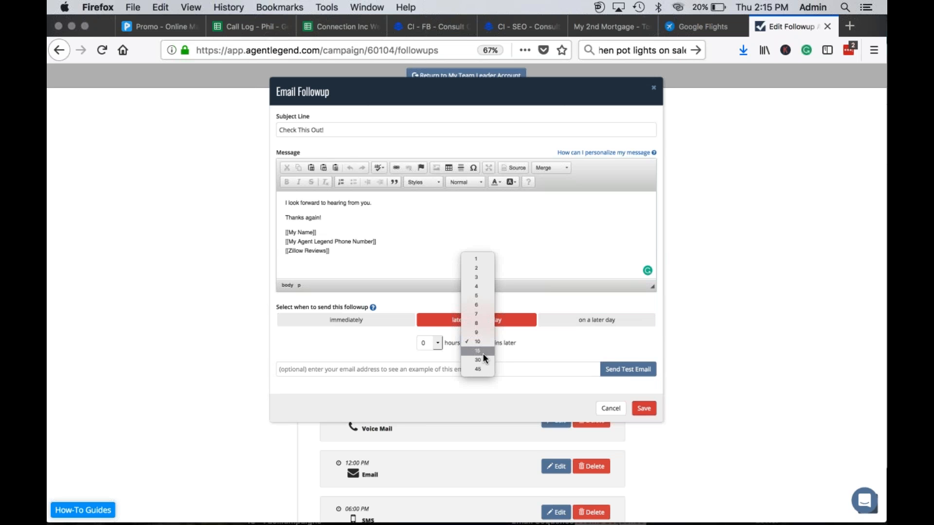
pyautogui.click(482, 349)
pyautogui.click(483, 344)
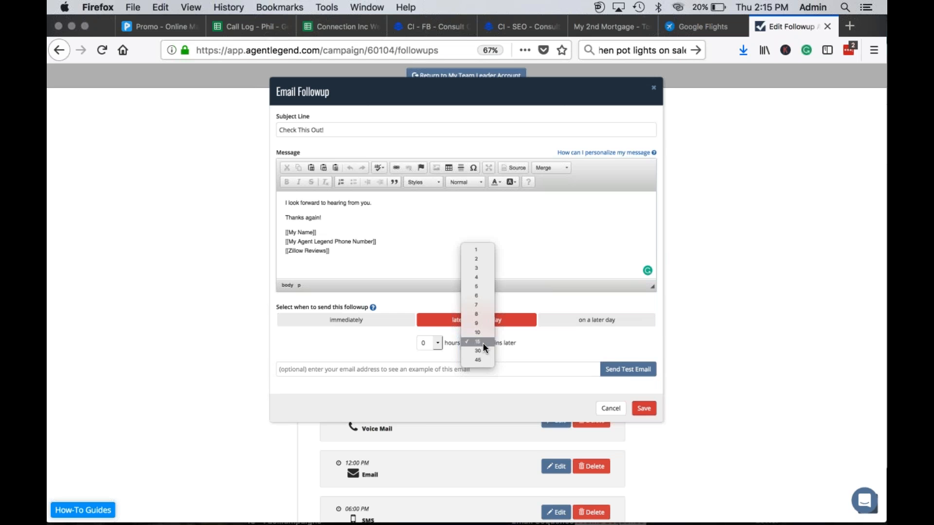
pyautogui.click(479, 323)
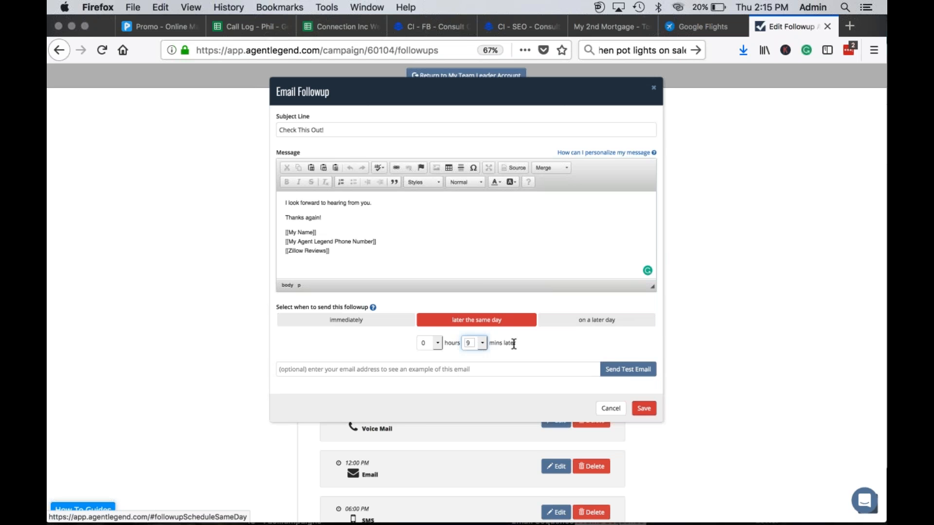
pyautogui.click(483, 344)
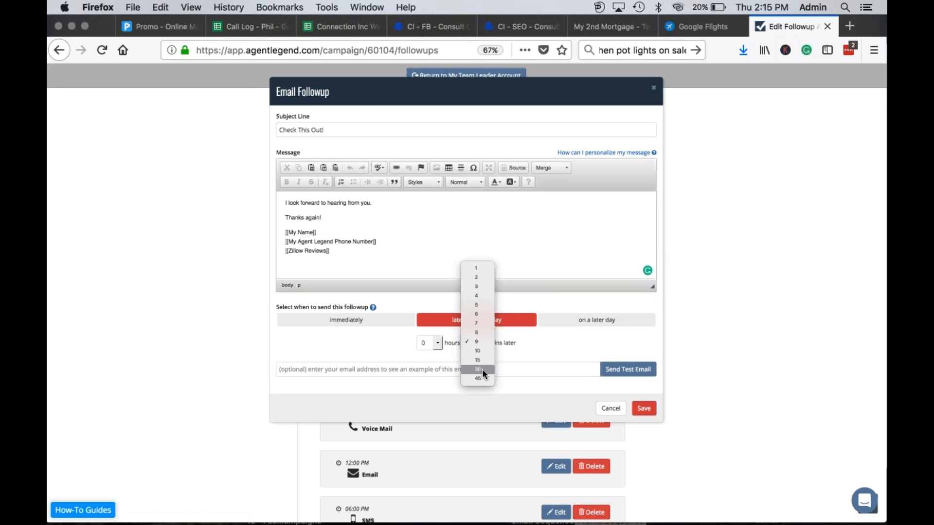
pyautogui.click(482, 379)
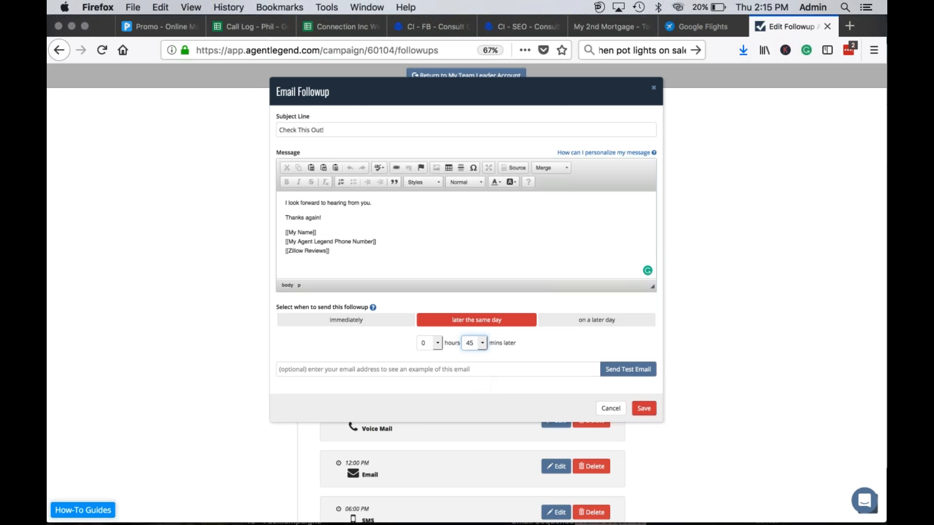
pyautogui.click(643, 408)
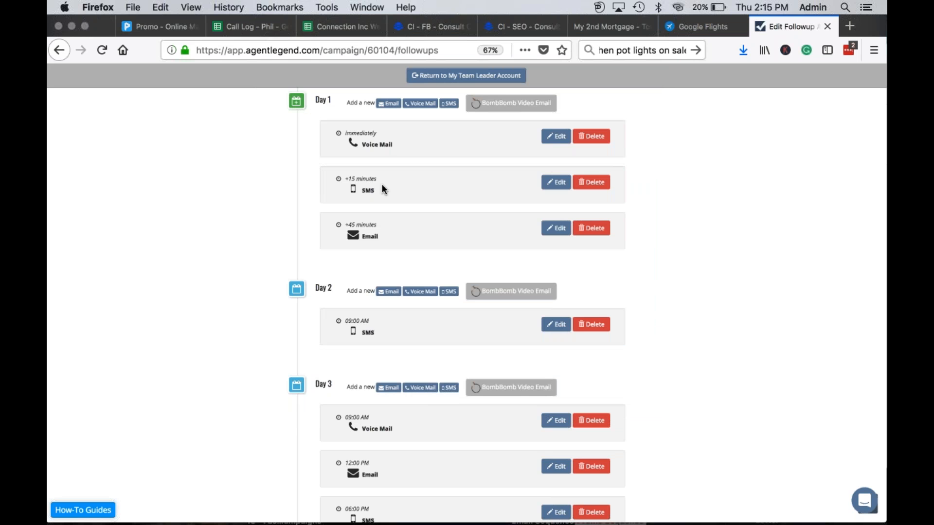
# Step: Open the +15-minute SMS follow-up and look over its message, merge fields and video selector
pyautogui.click(555, 182)
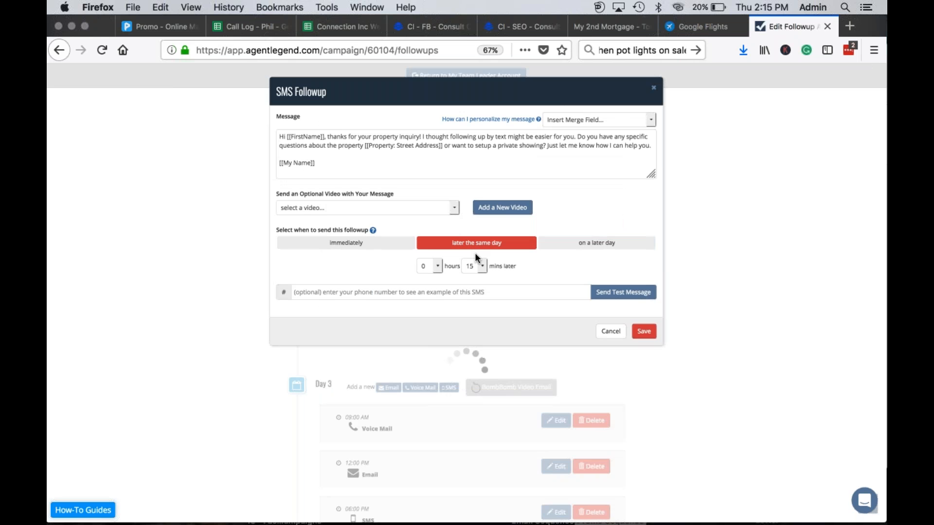
pyautogui.moveTo(282, 137); pyautogui.dragTo(387, 175)
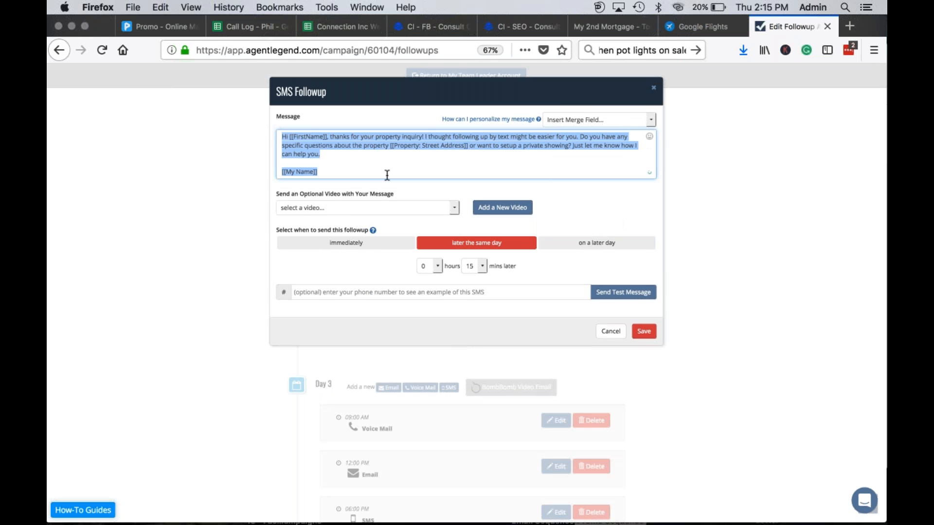
pyautogui.click(387, 174)
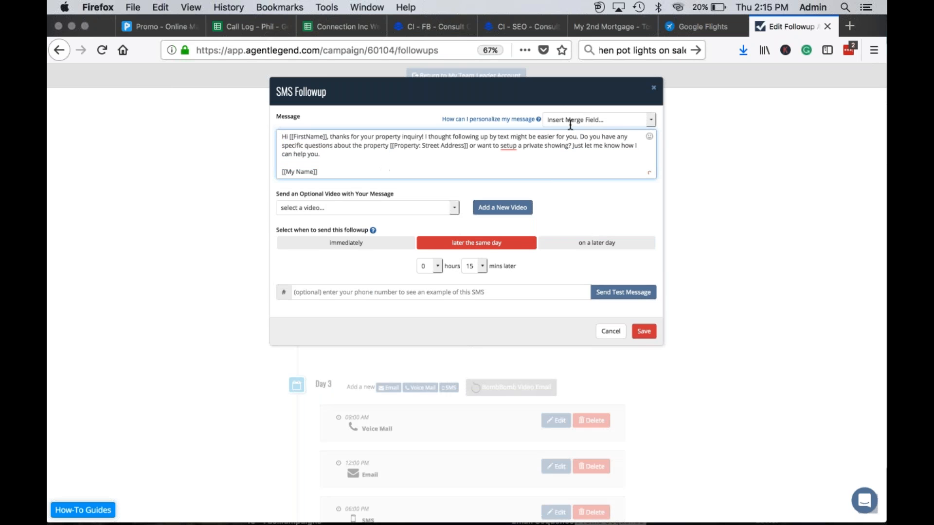
pyautogui.click(588, 120)
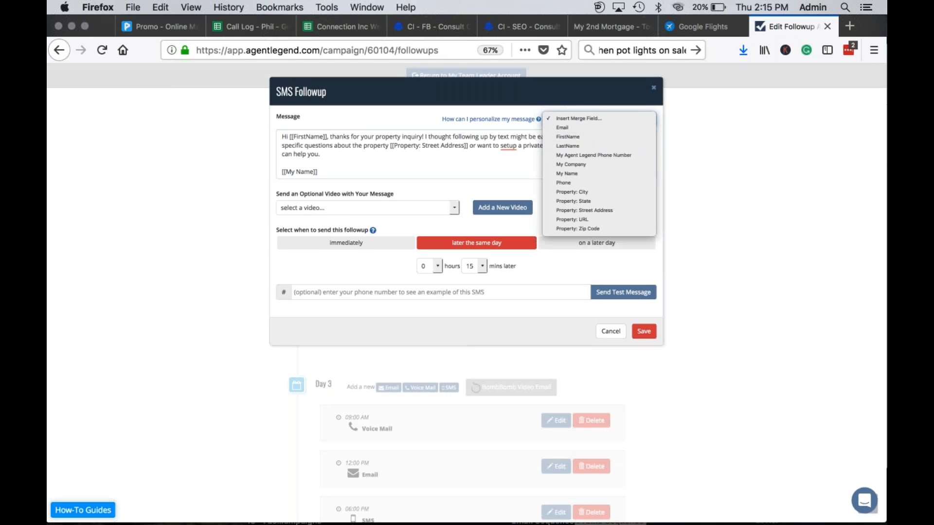
pyautogui.press('Escape')
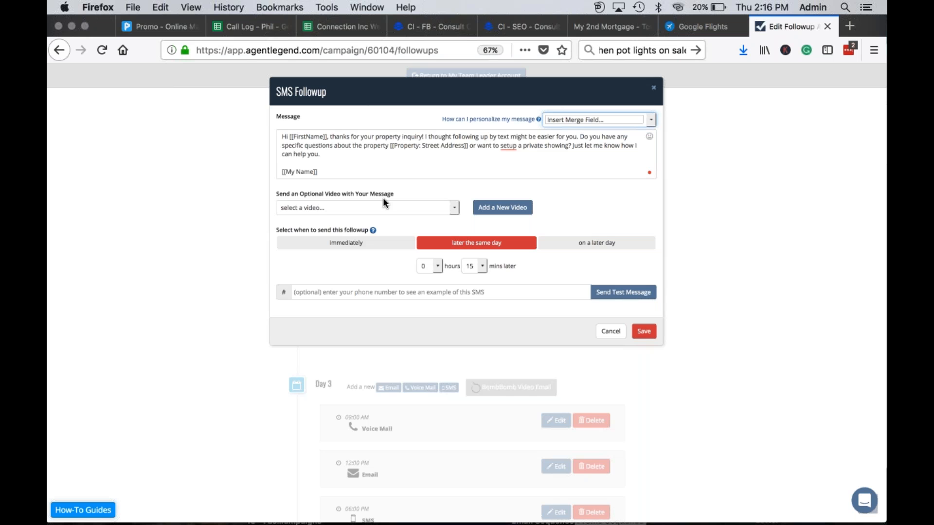
pyautogui.click(328, 207)
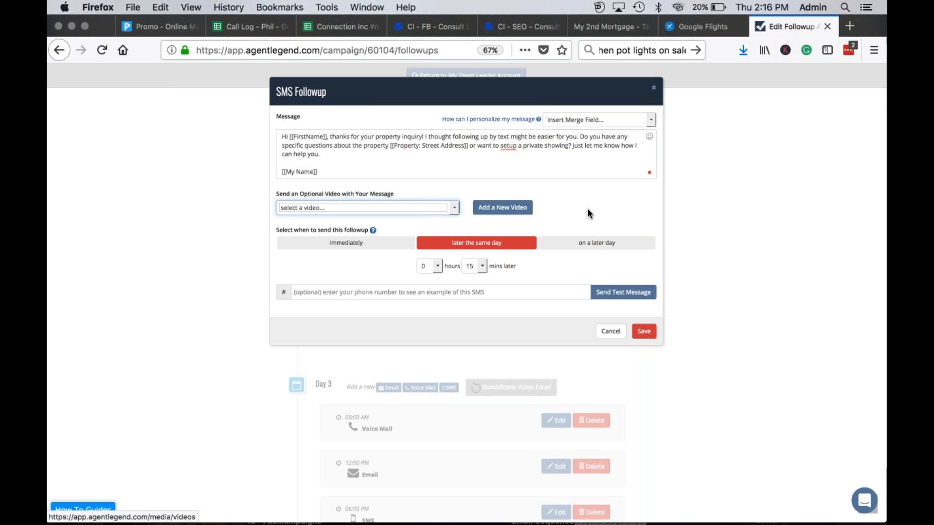
# Step: Leave the SMS video empty, change its delay to 9 minutes, and save
pyautogui.click(573, 213)
pyautogui.click(482, 267)
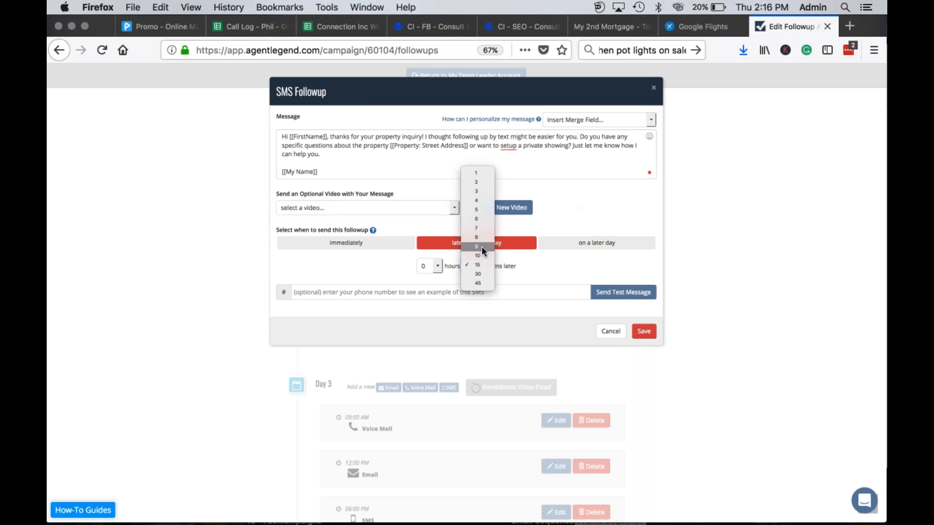
pyautogui.click(481, 247)
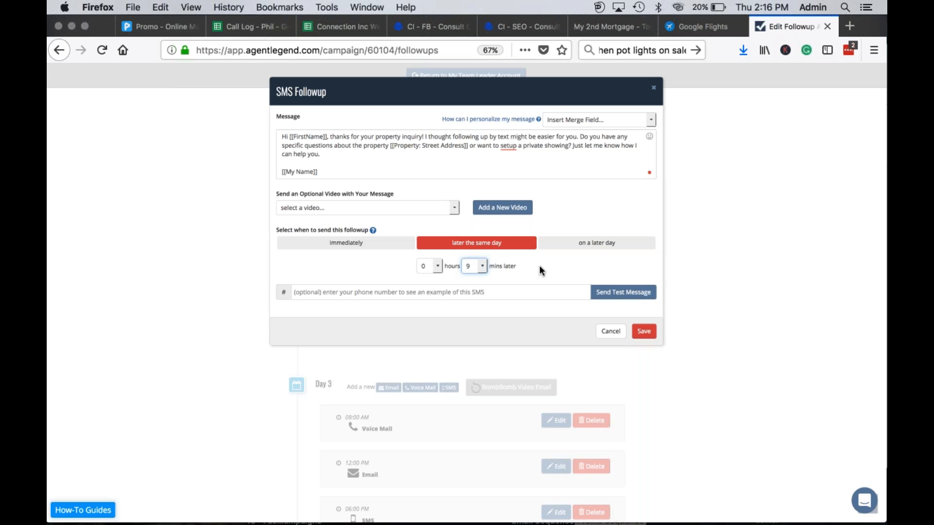
pyautogui.click(643, 330)
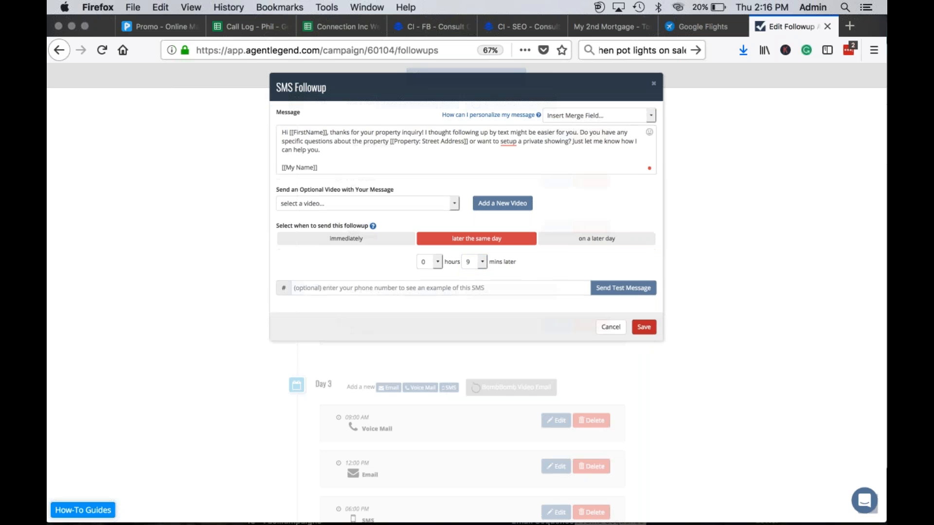
pyautogui.scroll(3, 691, 229)
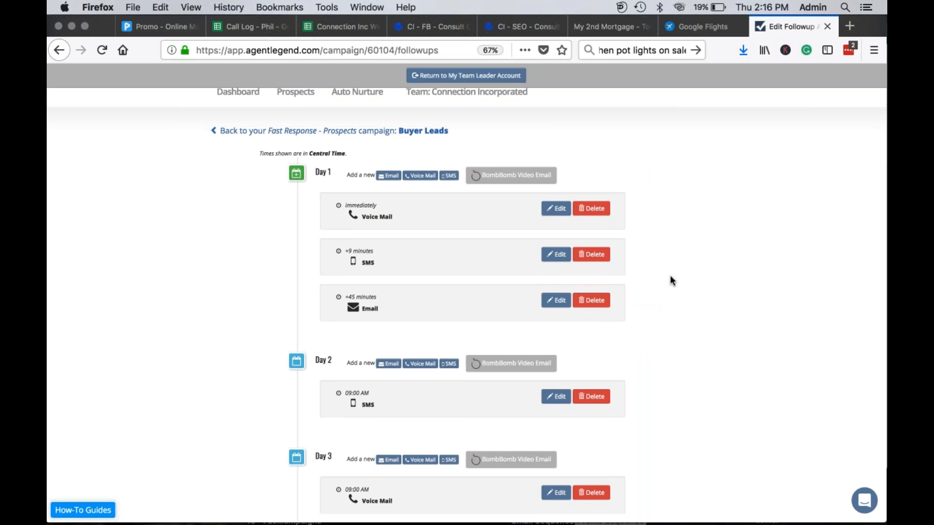
pyautogui.scroll(-3, 671, 278)
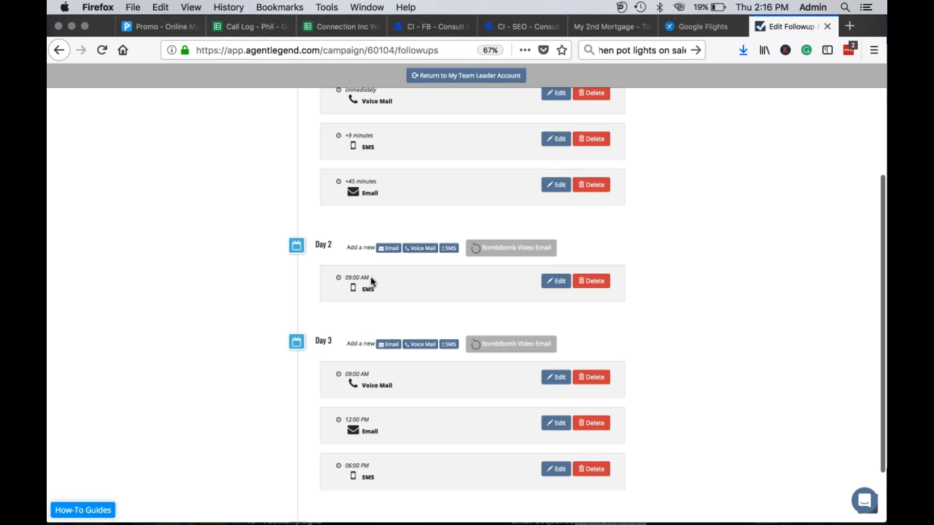
pyautogui.scroll(-2, 639, 272)
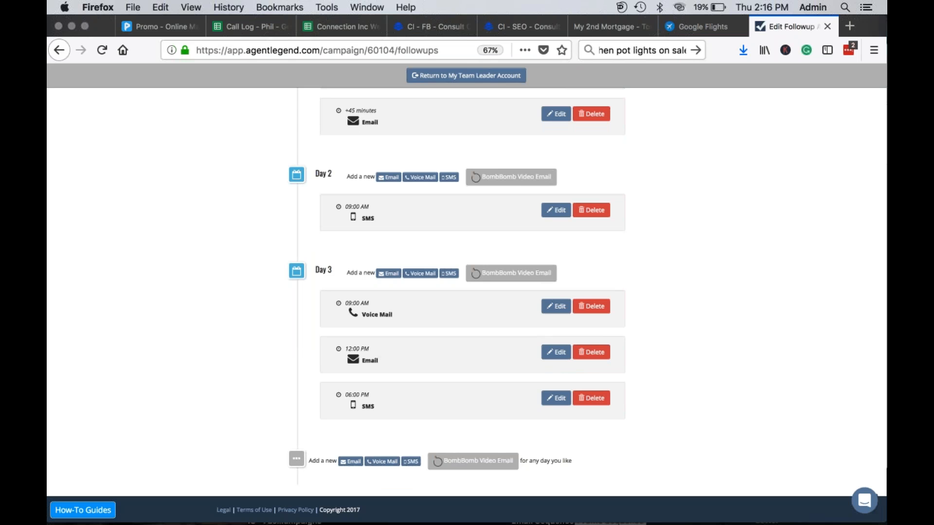
# Step: Start a new email follow-up set to Day 5 at 12:00 PM
pyautogui.click(346, 461)
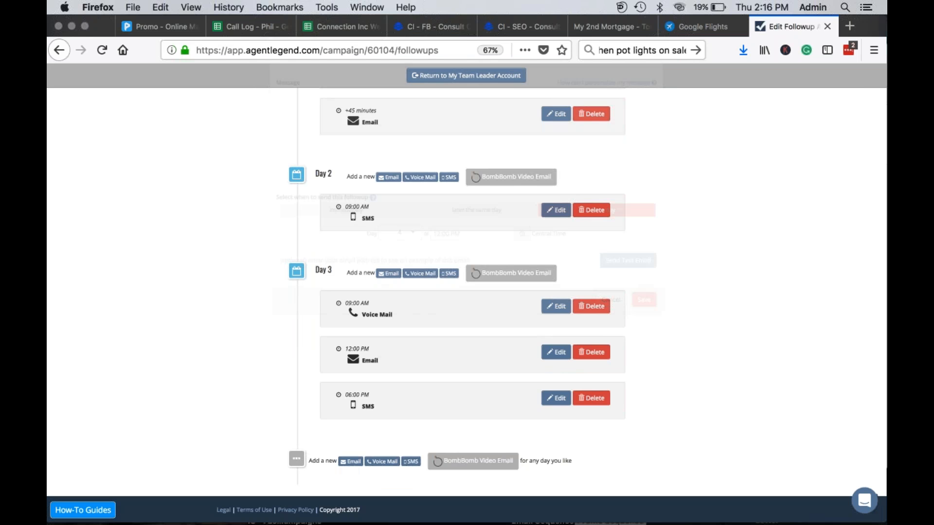
pyautogui.click(400, 343)
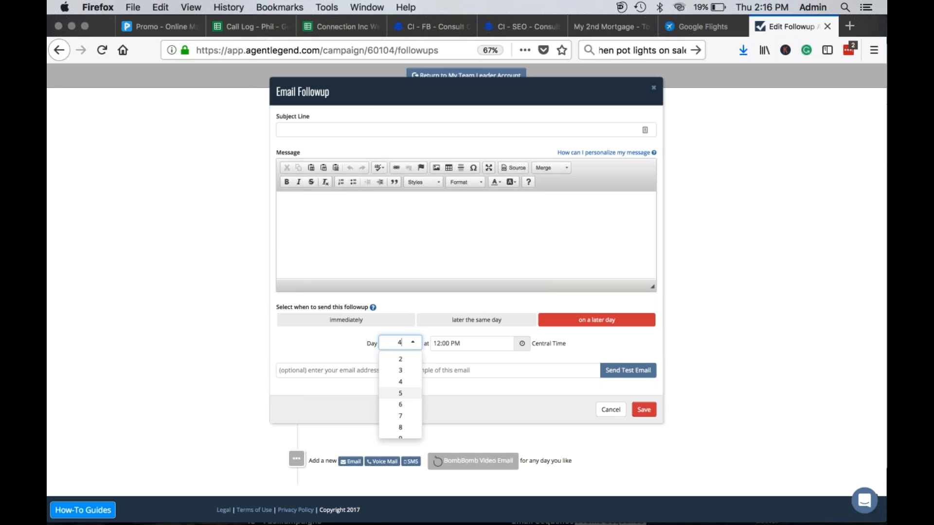
pyautogui.click(405, 393)
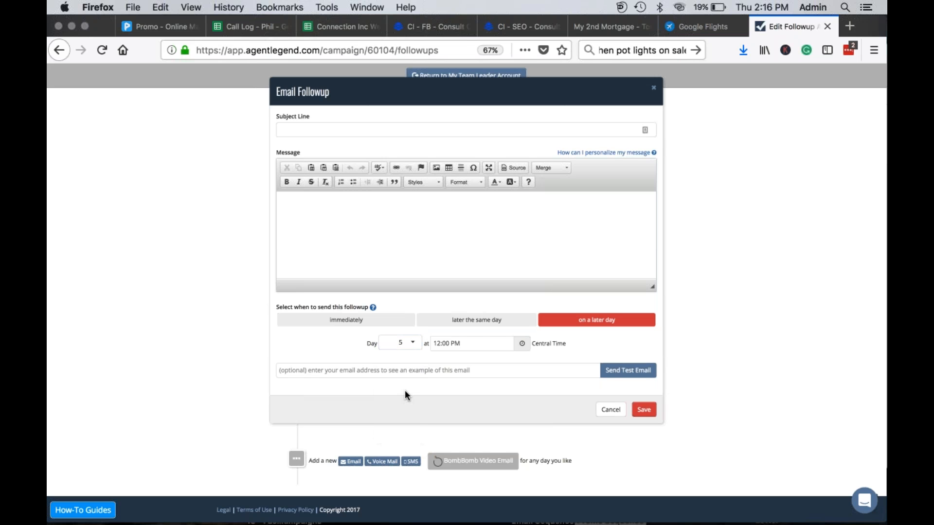
pyautogui.click(475, 344)
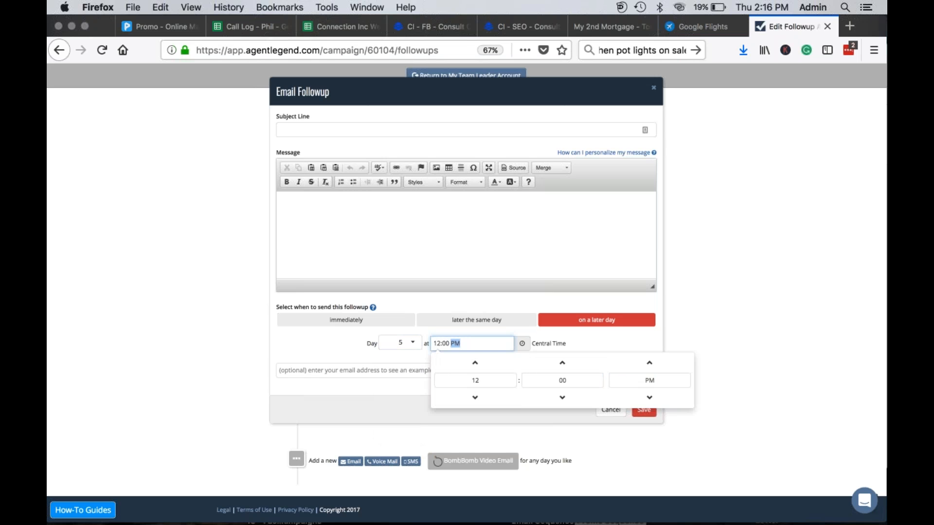
pyautogui.click(637, 344)
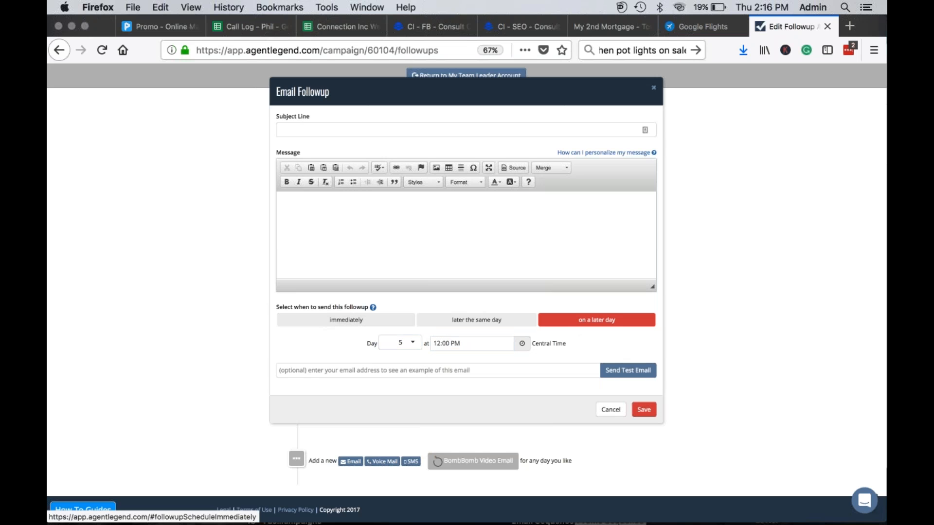
# Step: Give it subject 'TESTING' and message 'Testing', then save it
pyautogui.click(640, 411)
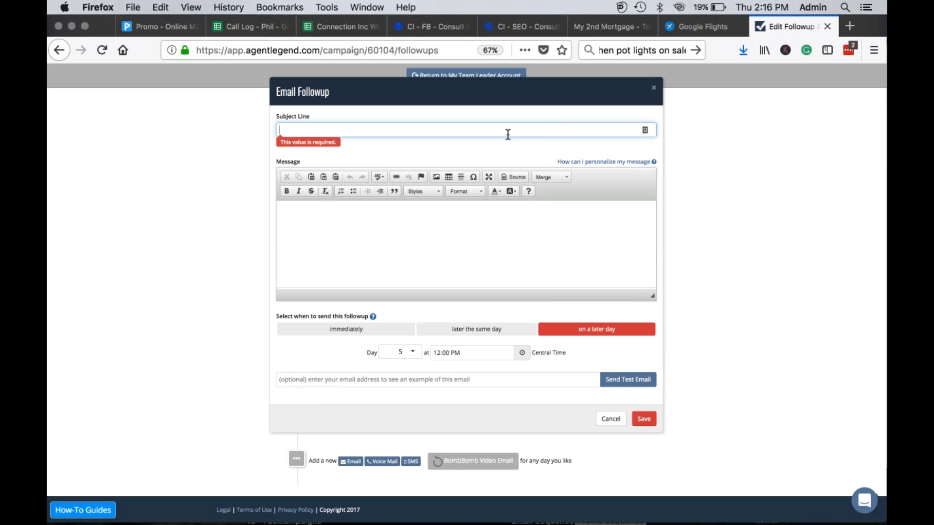
pyautogui.write('TESTING')
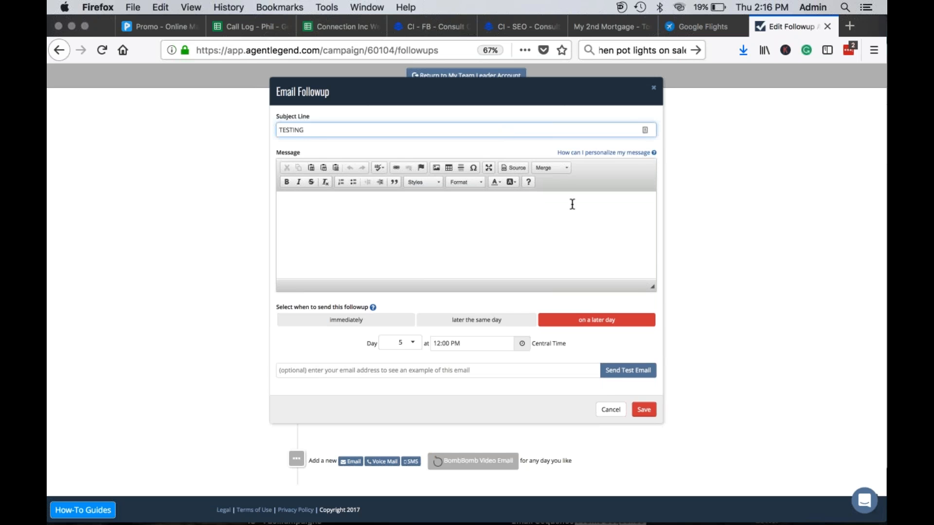
pyautogui.click(540, 221)
pyautogui.write('Testing')
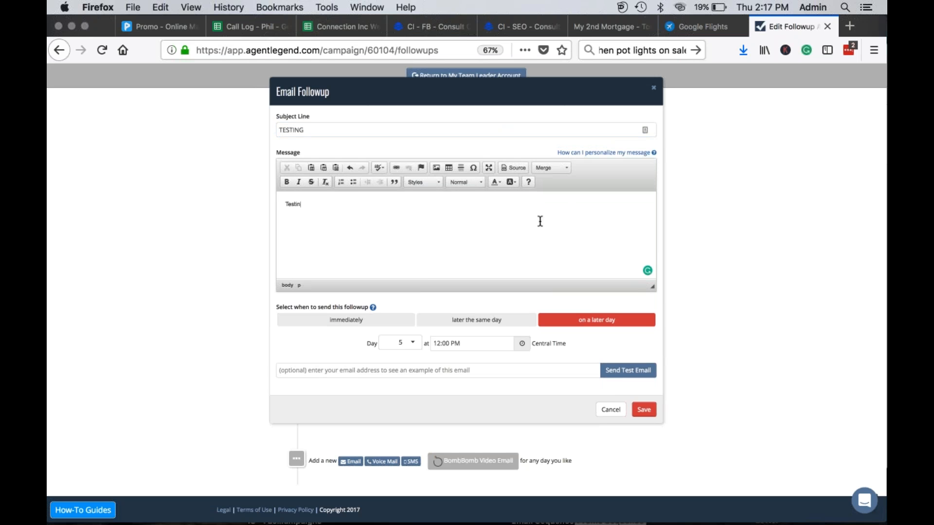
pyautogui.click(643, 413)
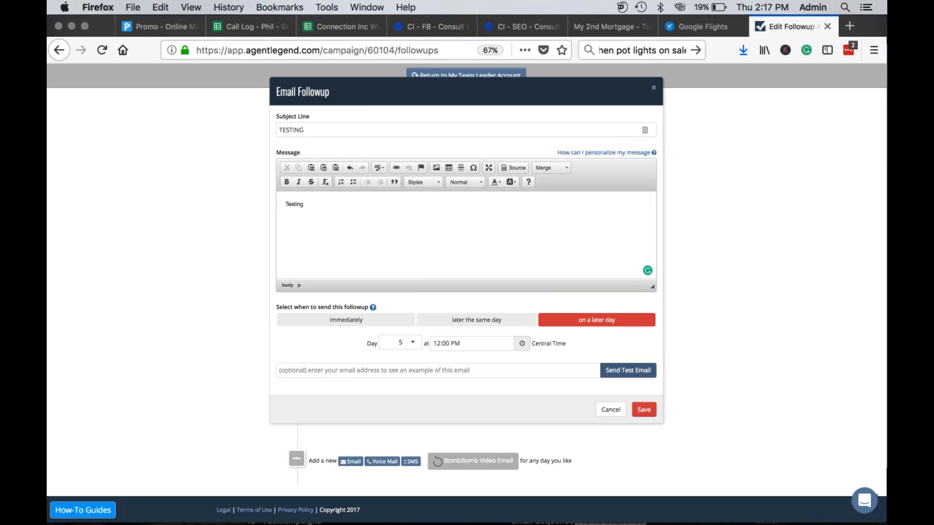
pyautogui.scroll(-4, 760, 354)
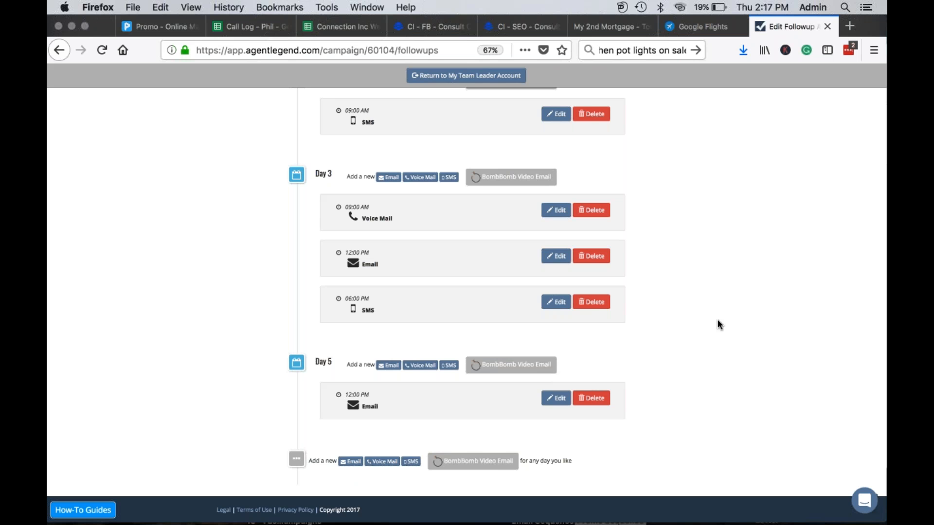
pyautogui.scroll(10, 713, 315)
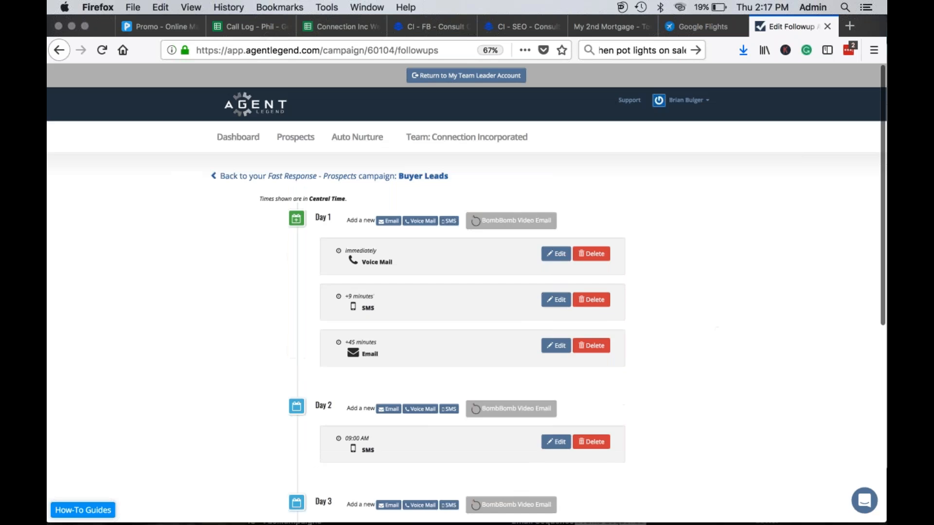
pyautogui.scroll(-4, 686, 299)
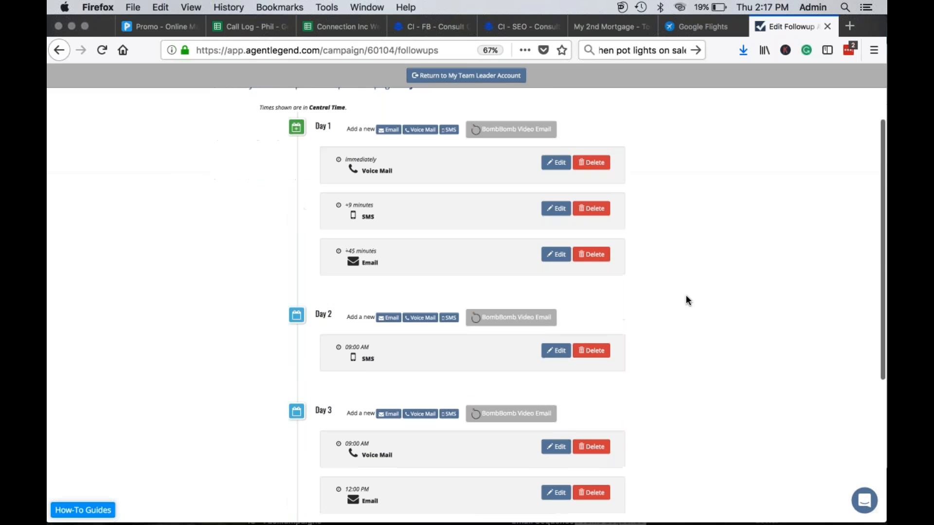
pyautogui.scroll(-1, 652, 327)
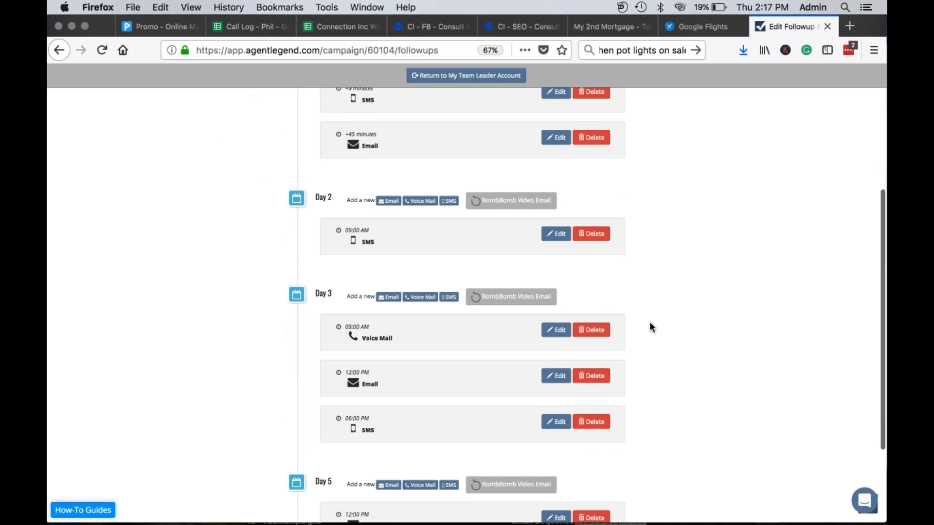
pyautogui.scroll(-3, 652, 327)
pyautogui.scroll(10, 652, 326)
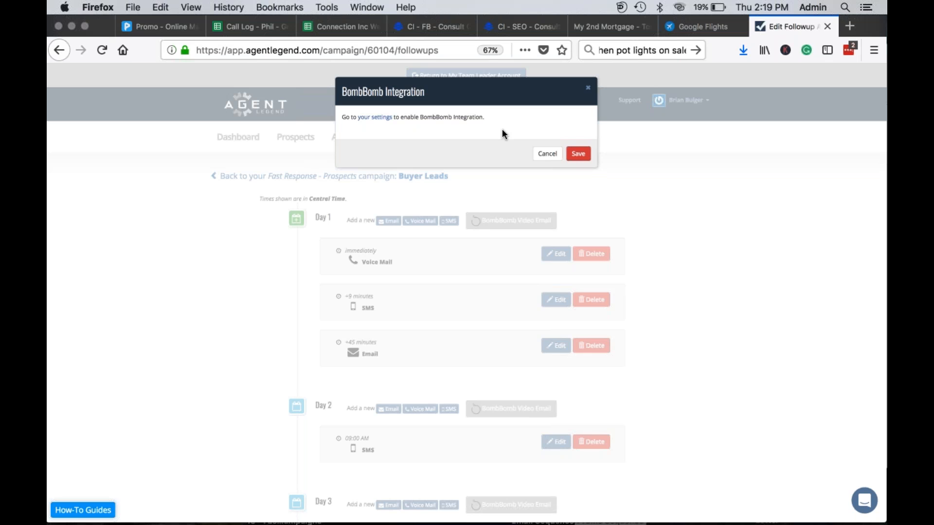
# Step: Go to the BombBomb API Key settings and open the 'Get your BombBomb API Key' login page
pyautogui.click(375, 117)
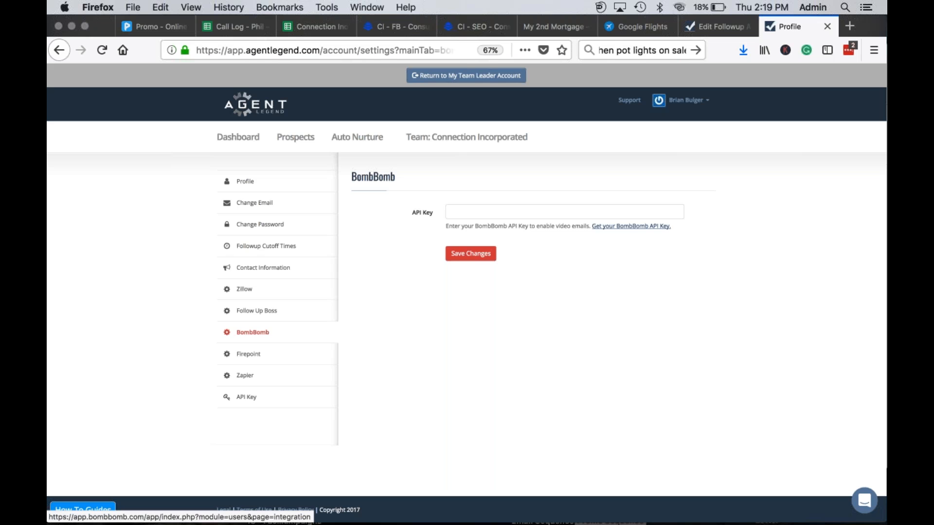
pyautogui.click(473, 215)
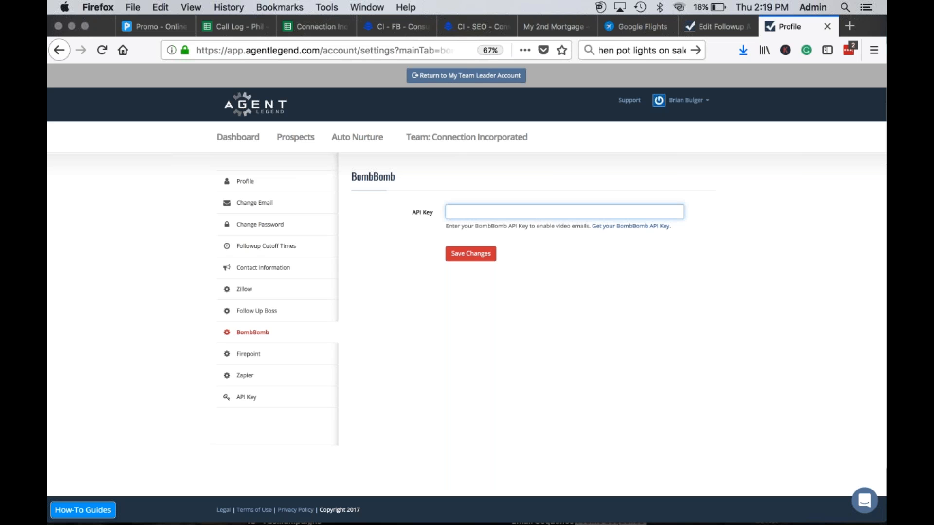
pyautogui.click(651, 227)
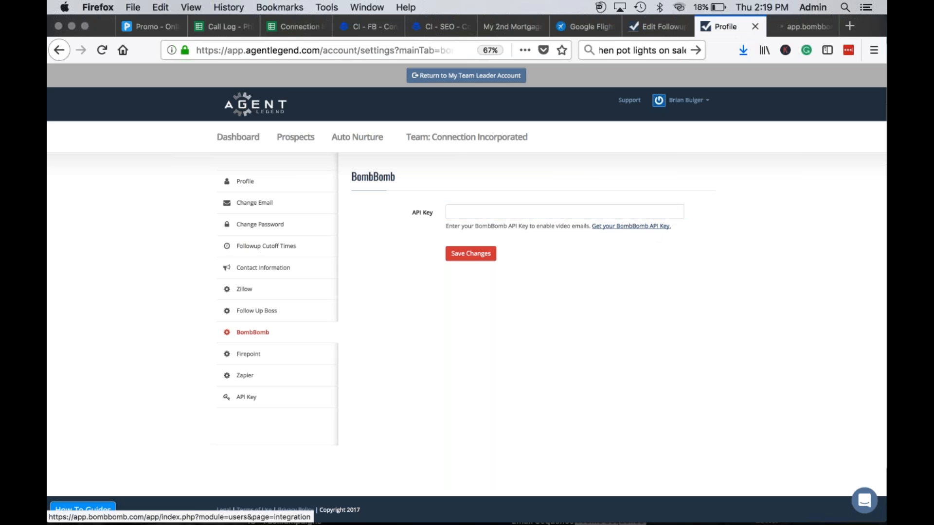
pyautogui.click(801, 26)
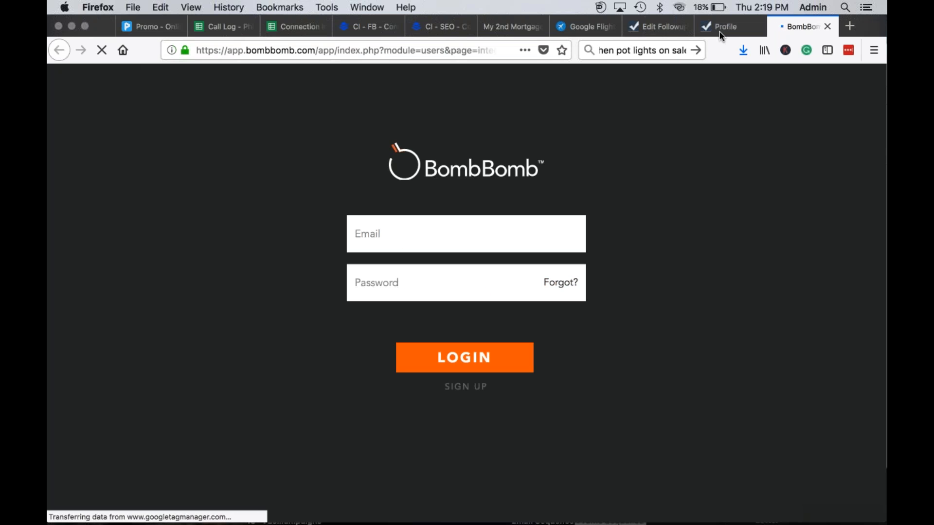
# Step: Return to the Agent Legend BombBomb settings tab, leaving the API Key empty
pyautogui.click(725, 28)
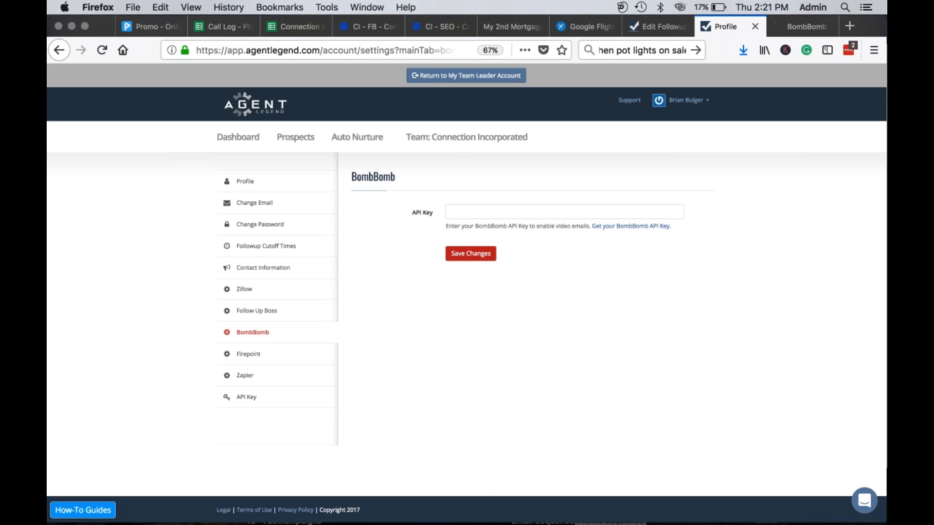
# Step: Return to Firefox and open the Agent Legend campaign Dashboard
pyautogui.press('super+Tab')
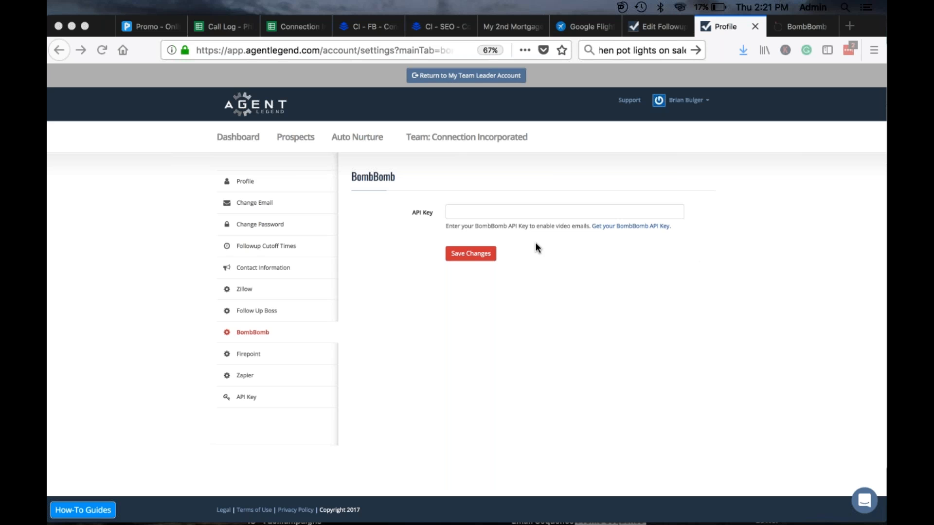
pyautogui.click(250, 134)
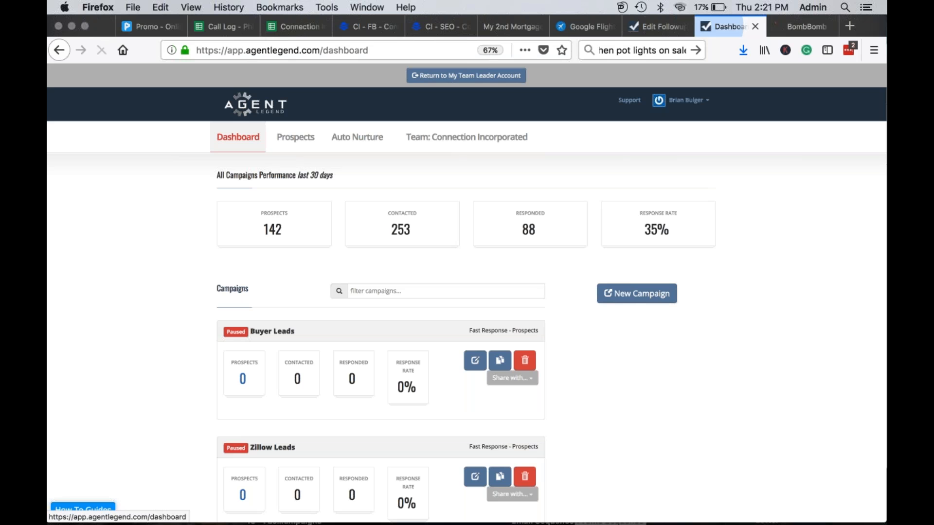
pyautogui.scroll(-10, 293, 346)
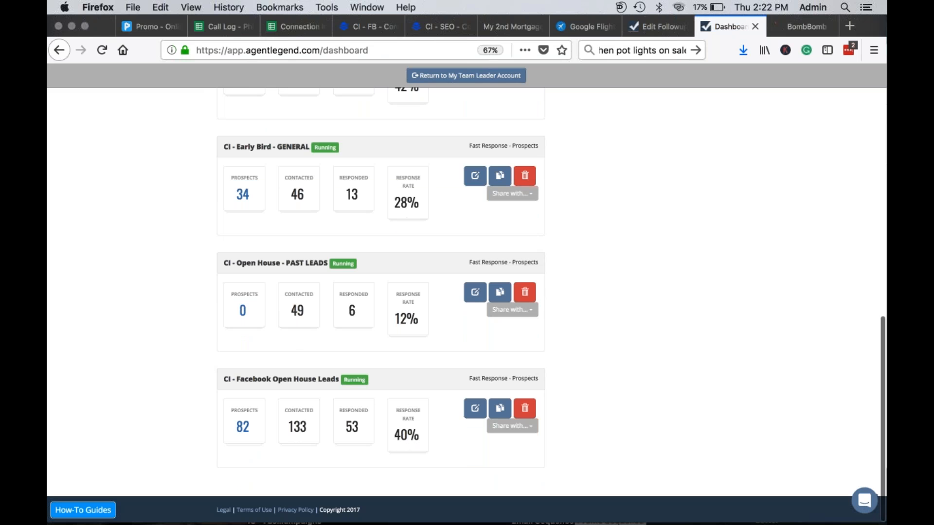
pyautogui.scroll(3, 467, 305)
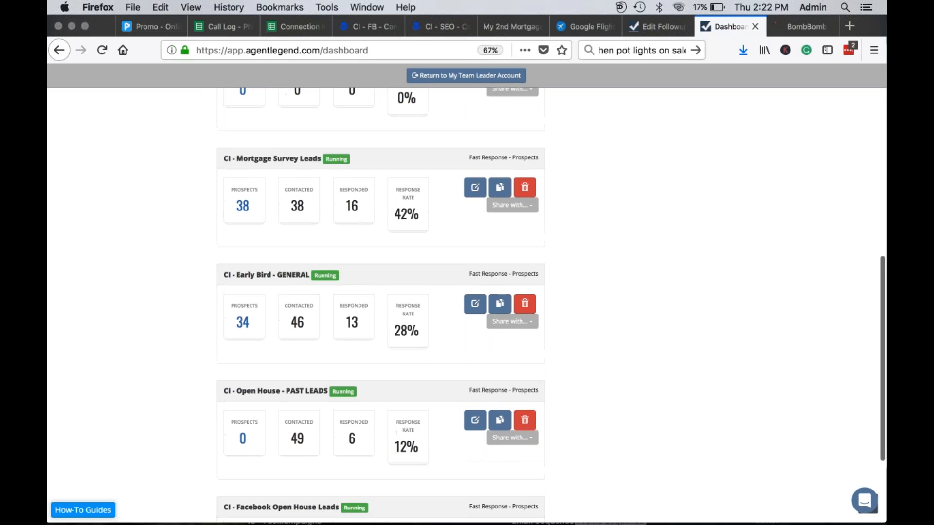
pyautogui.scroll(2, 467, 305)
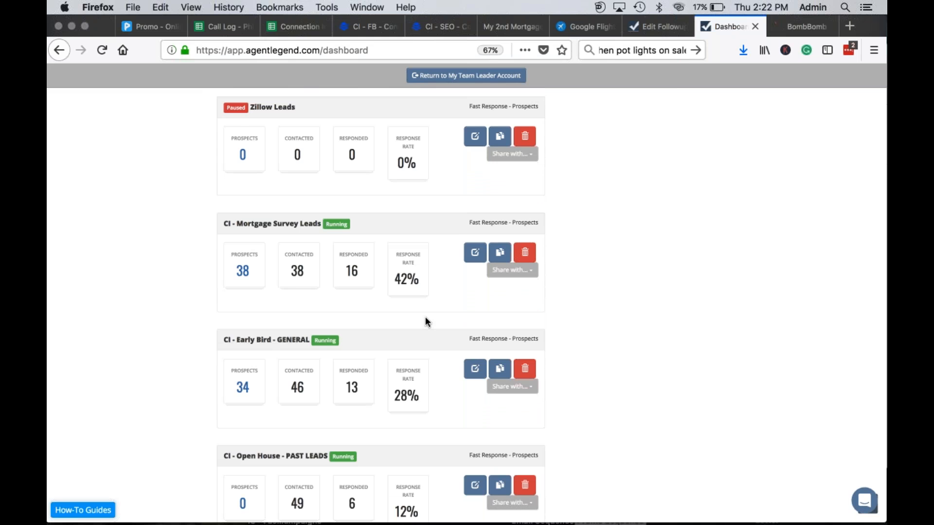
pyautogui.scroll(6, 421, 281)
pyautogui.scroll(2, 422, 280)
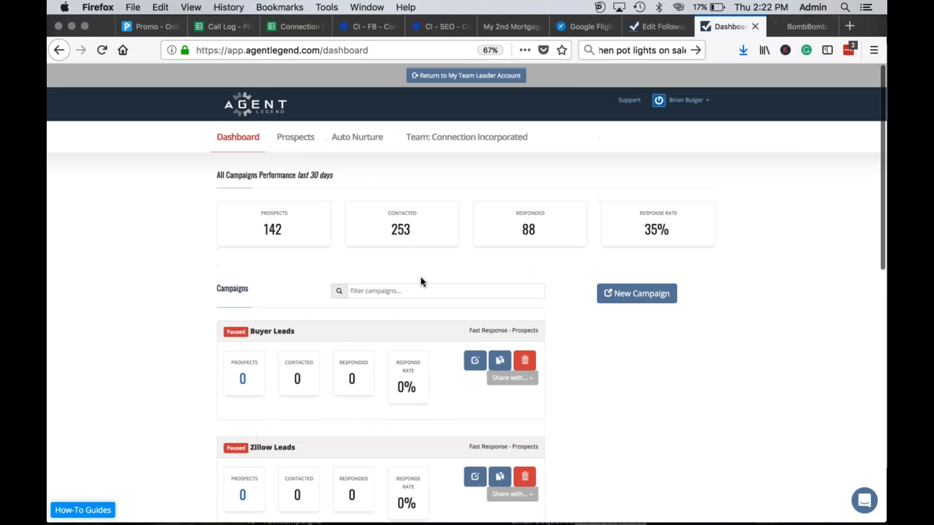